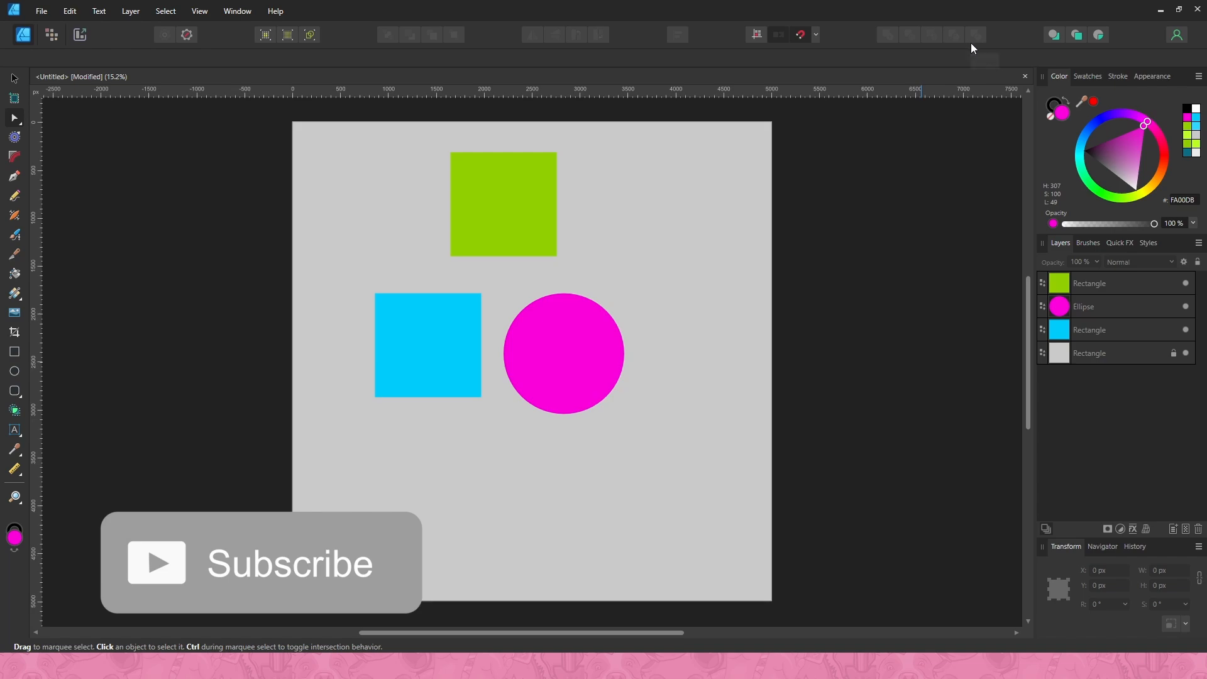
# Overlap the pink circle with the blue rectangle's right side and move both shapes together to about X 1326 px, Y 1802 px.
pyautogui.click(550, 348)
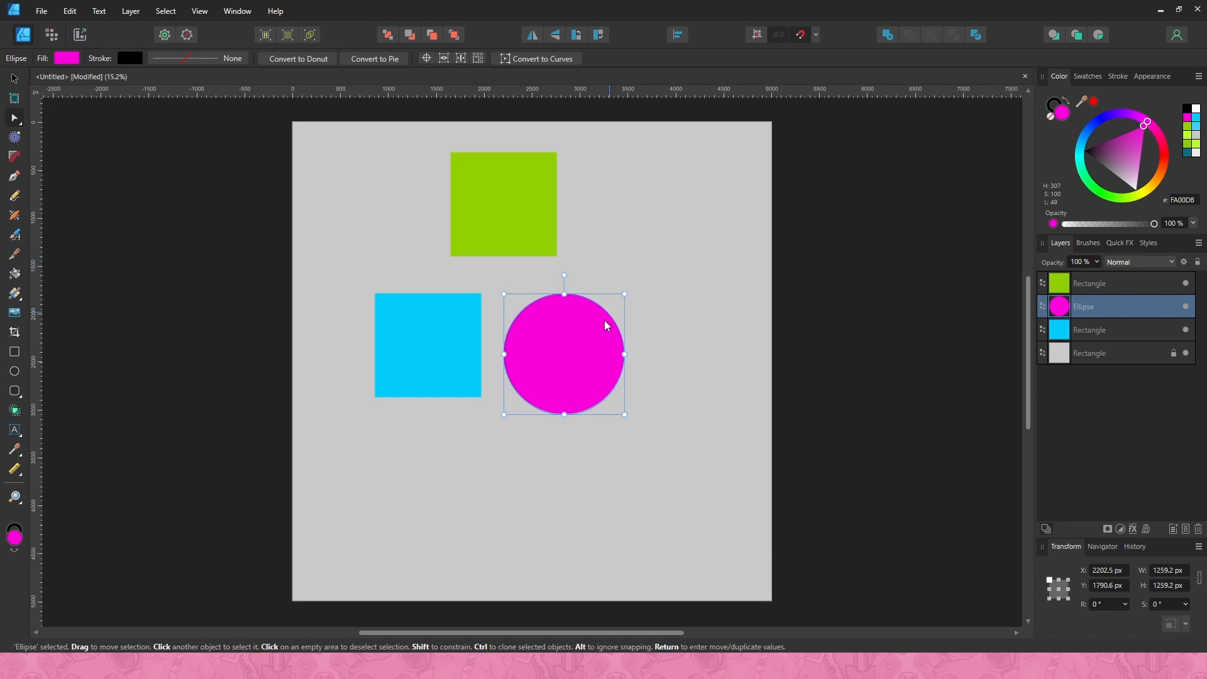
pyautogui.click(451, 366)
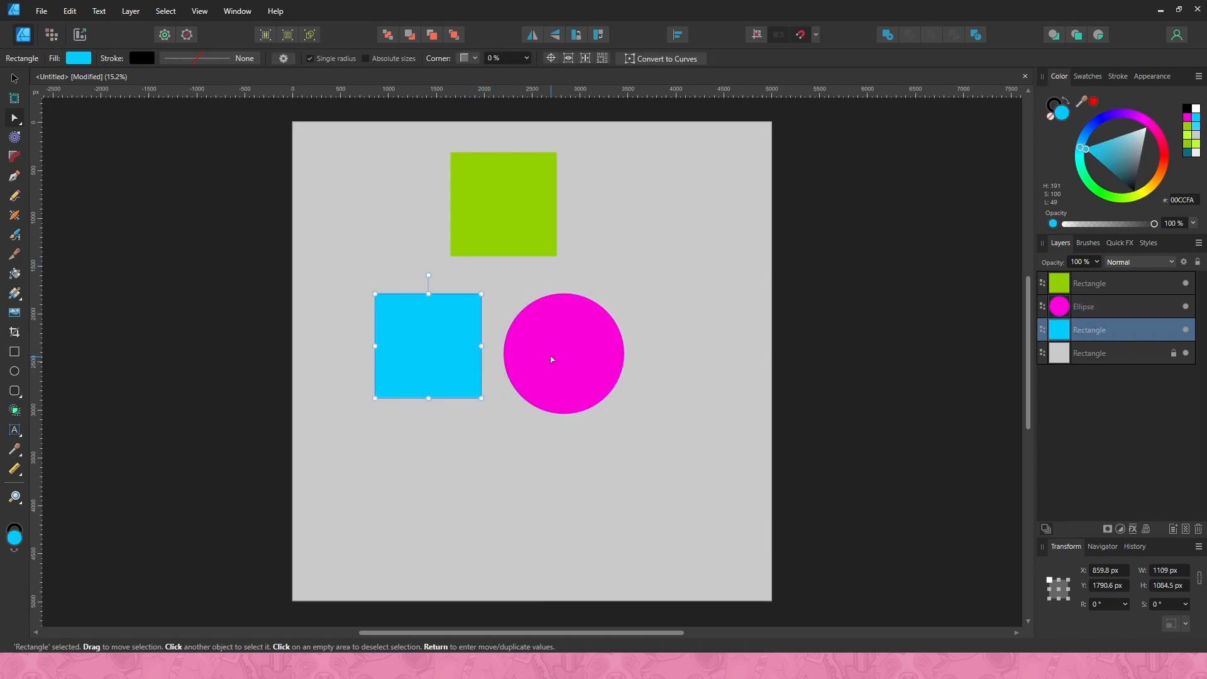
pyautogui.click(564, 360)
pyautogui.moveTo(579, 359); pyautogui.dragTo(526, 356)
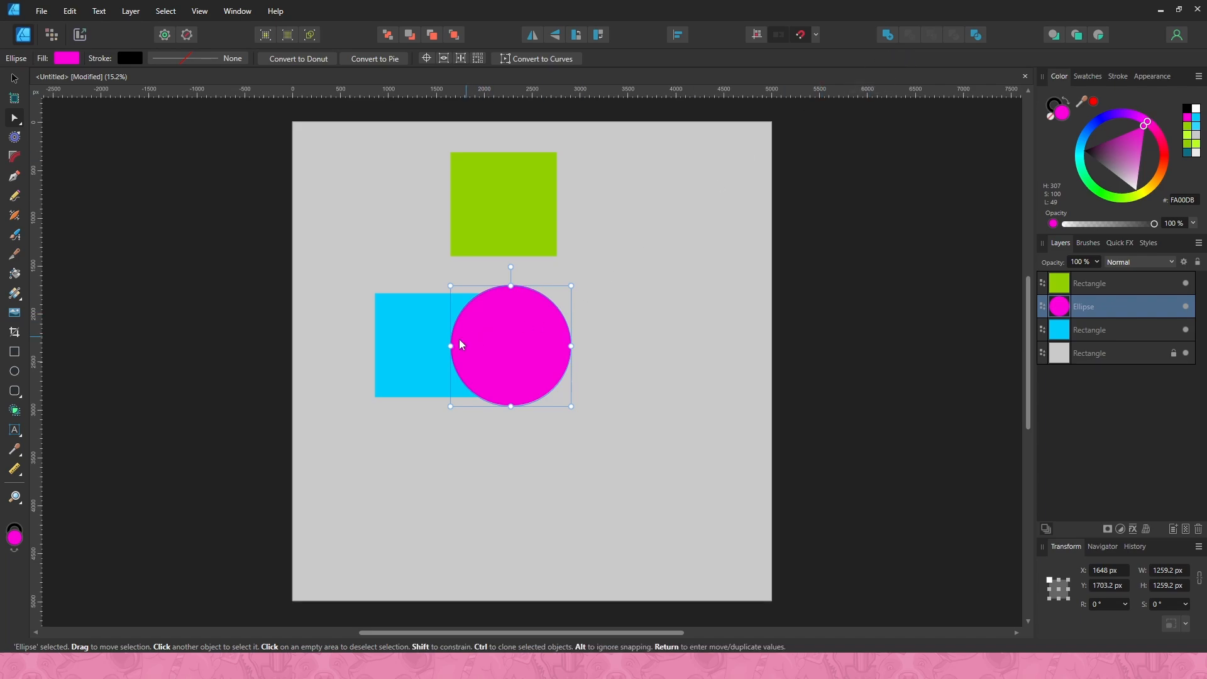
pyautogui.keyDown('shift'); pyautogui.click(417, 362); pyautogui.keyUp('shift')
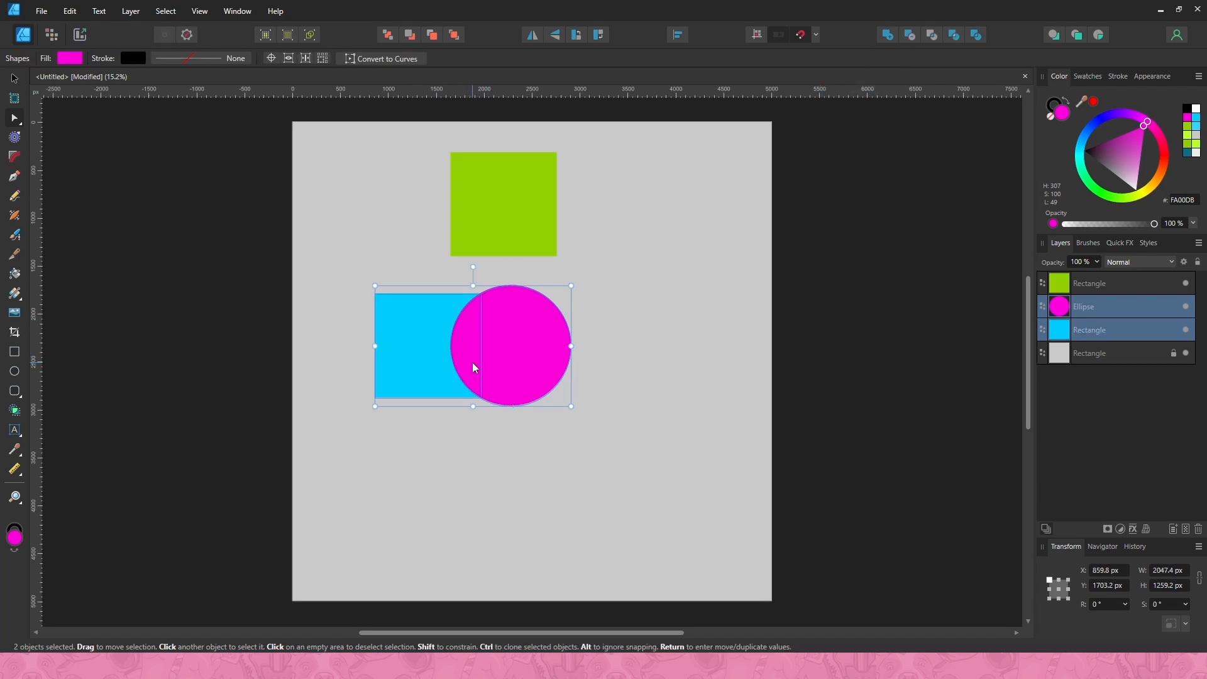
pyautogui.moveTo(473, 364); pyautogui.dragTo(531, 349)
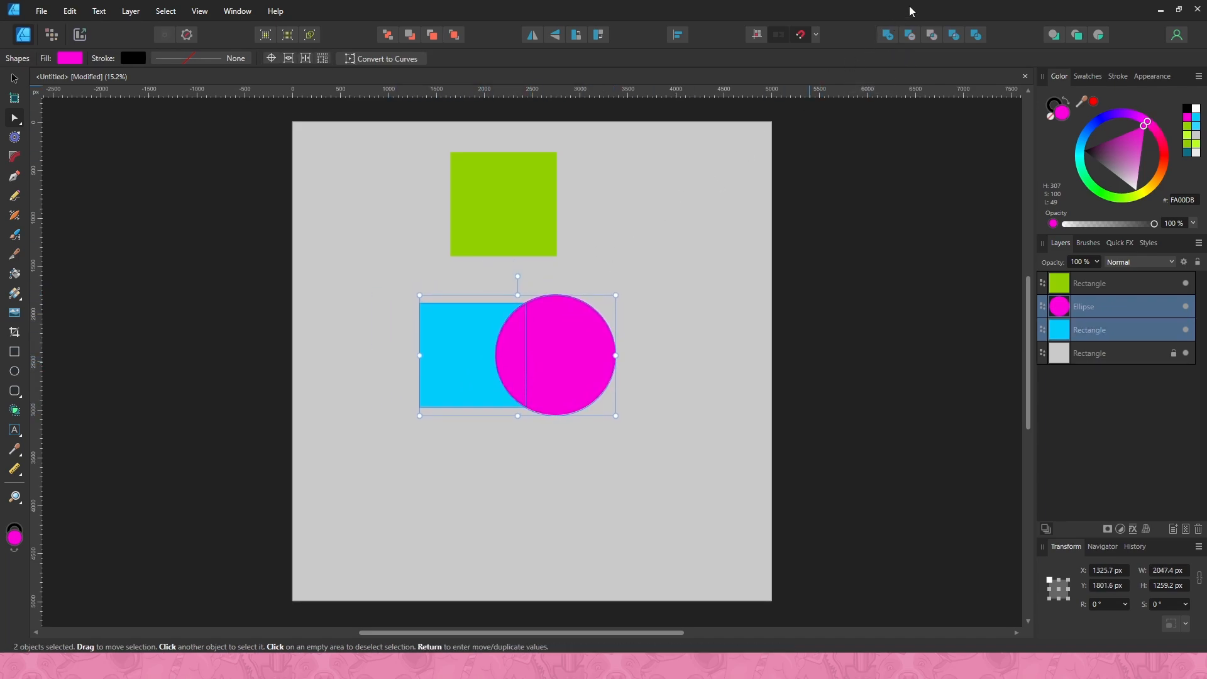
# Merge the blue rectangle and pink circle with the Add operation, inspect the combined curve, and undo the merge.
pyautogui.click(888, 35)
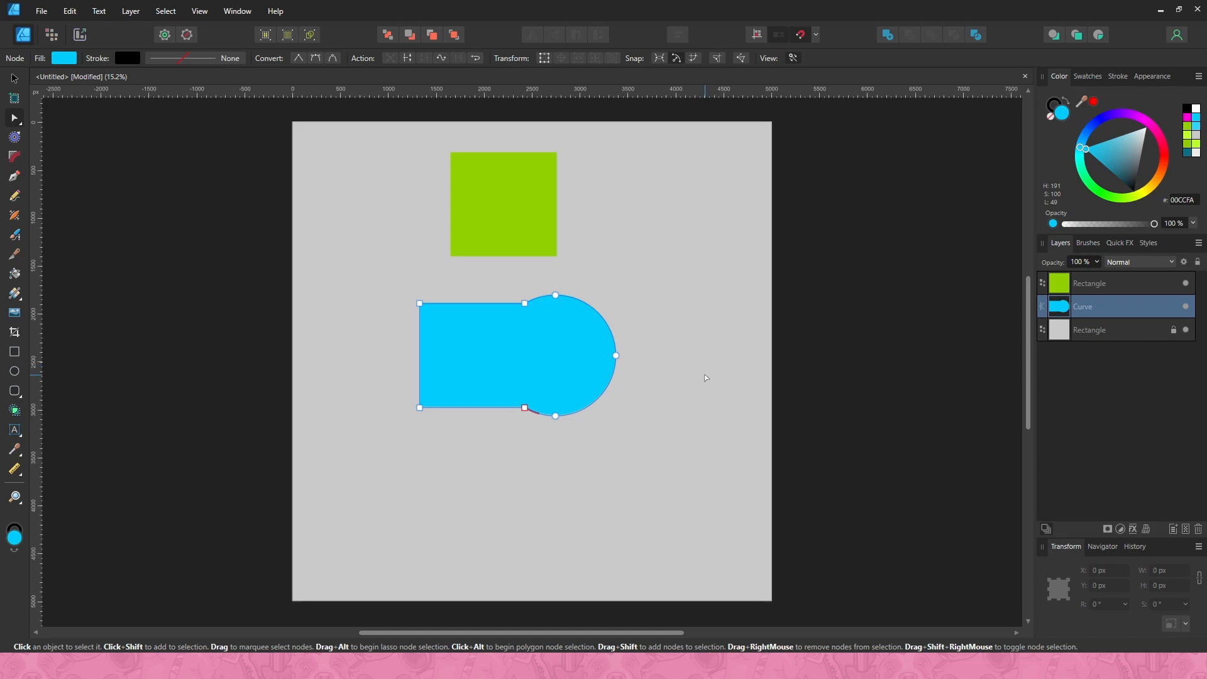
pyautogui.click(655, 470)
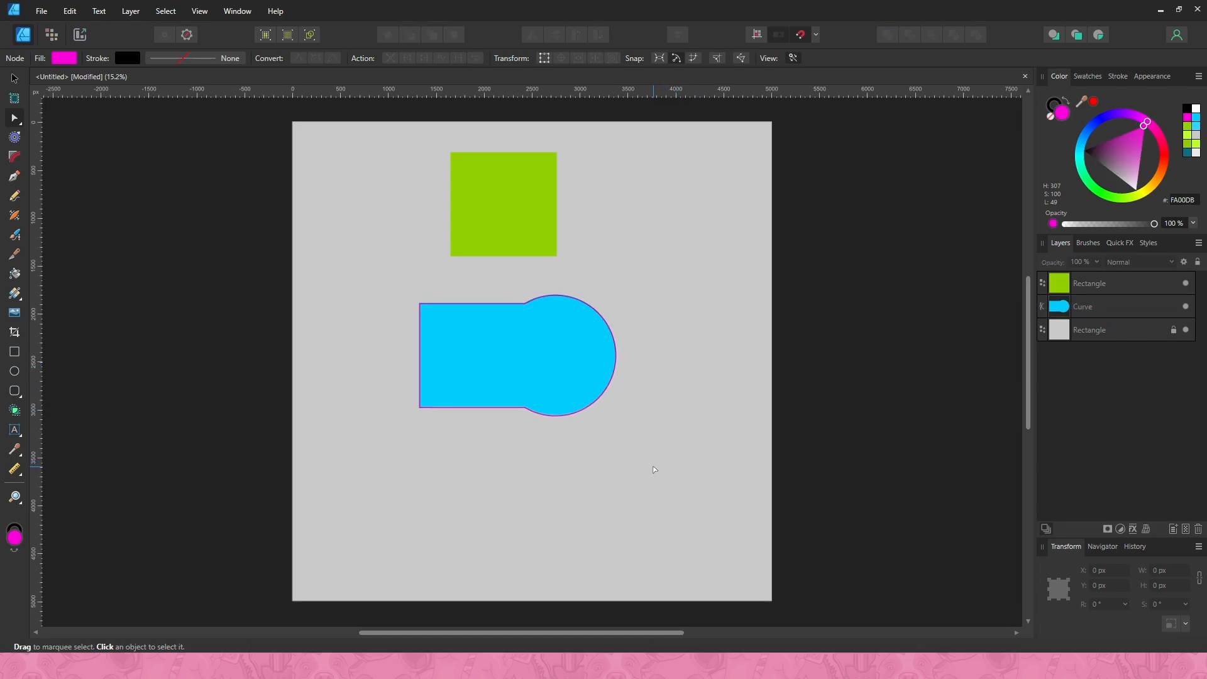
pyautogui.click(450, 376)
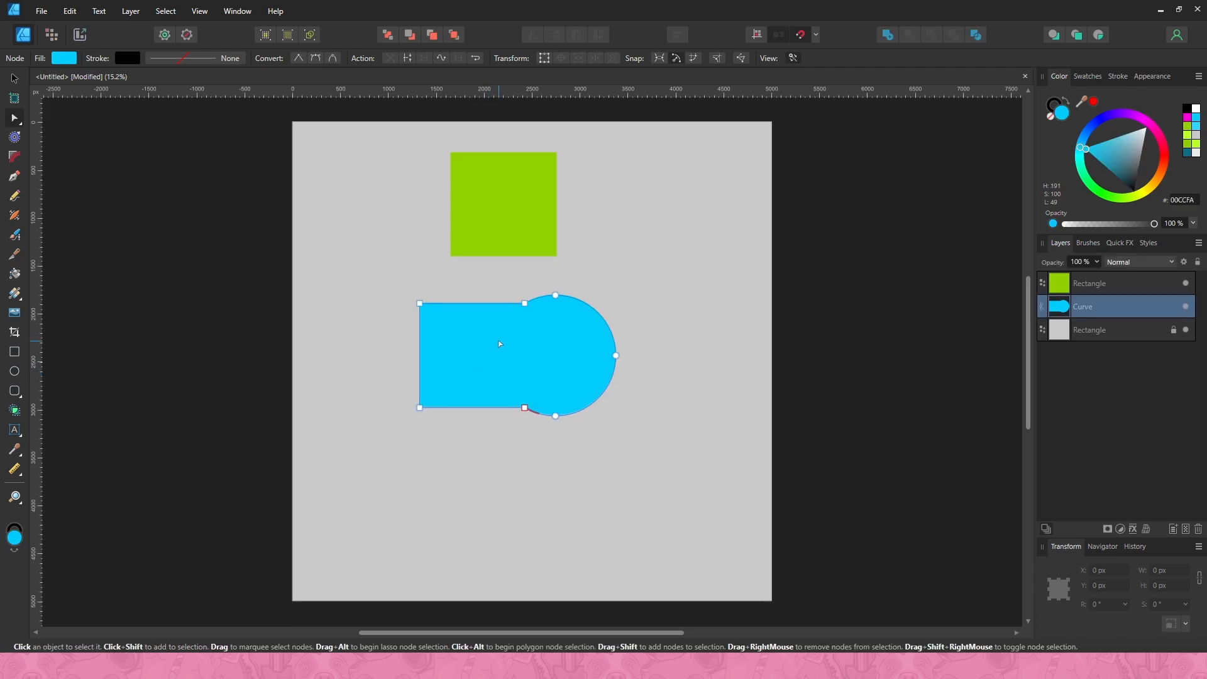
pyautogui.hotkey('ctrl', 'z')
pyautogui.hotkey('ctrl', 'shift', 'z')
pyautogui.hotkey('ctrl', 'z')
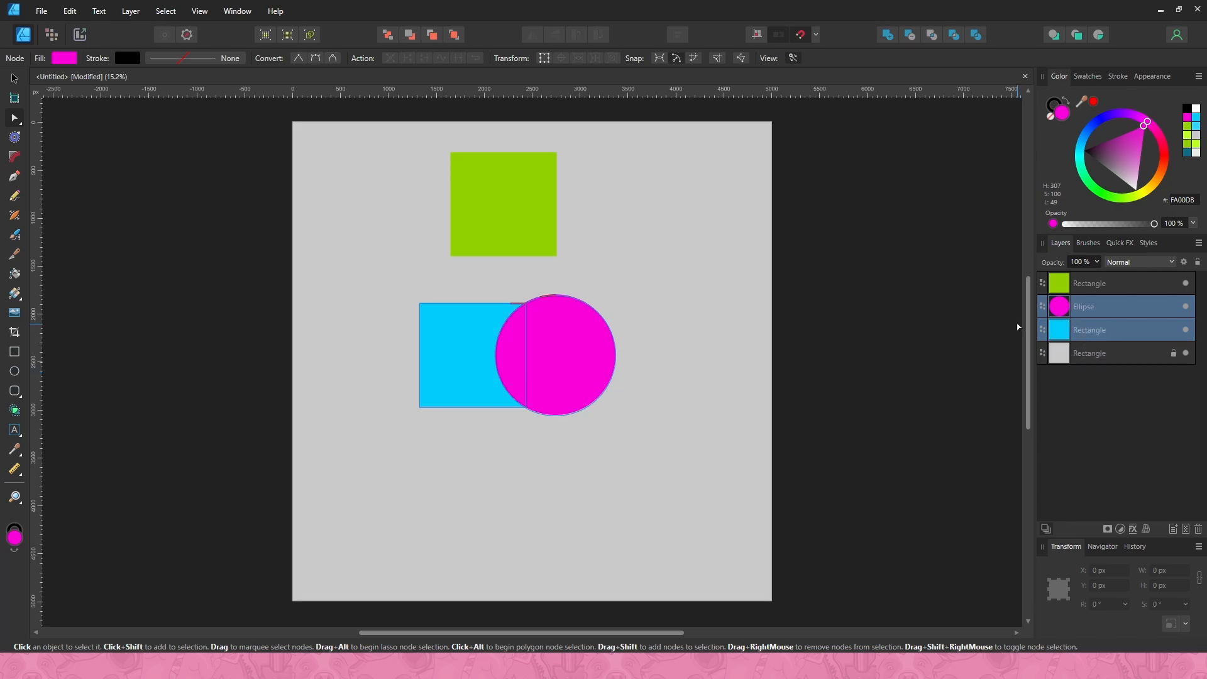
# Subtract the pink circle from the blue rectangle, inspect the cut shape with the Move tool, and undo the subtraction.
pyautogui.click(912, 38)
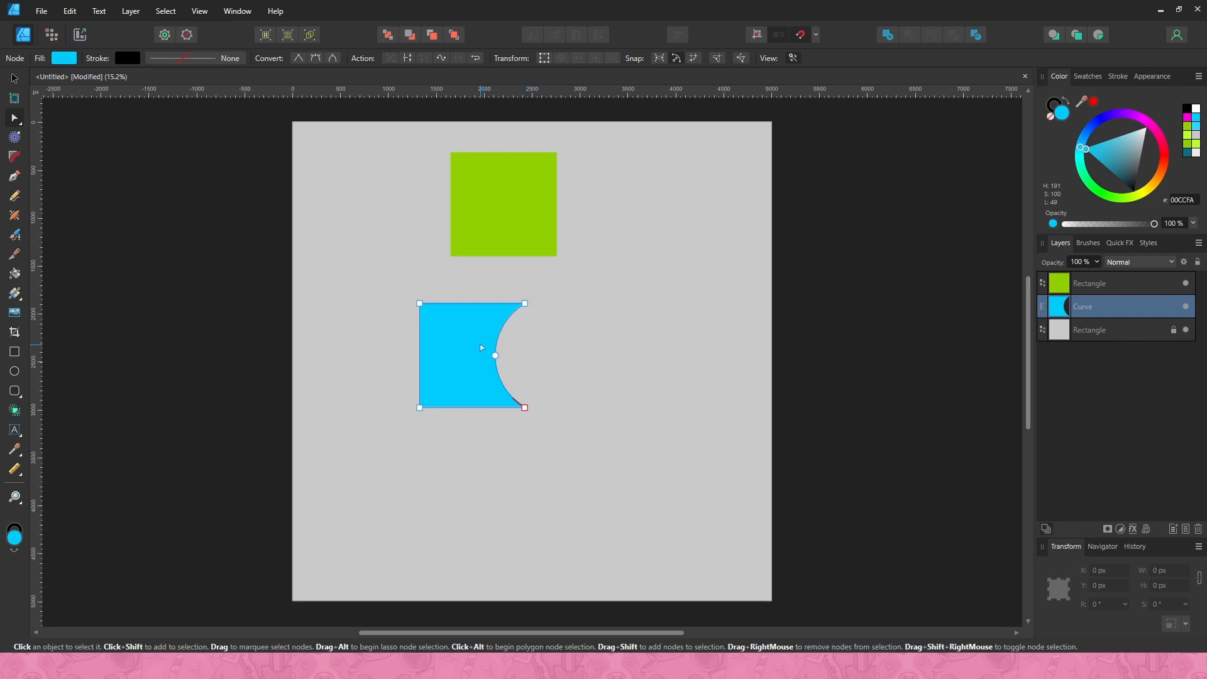
pyautogui.click(510, 325)
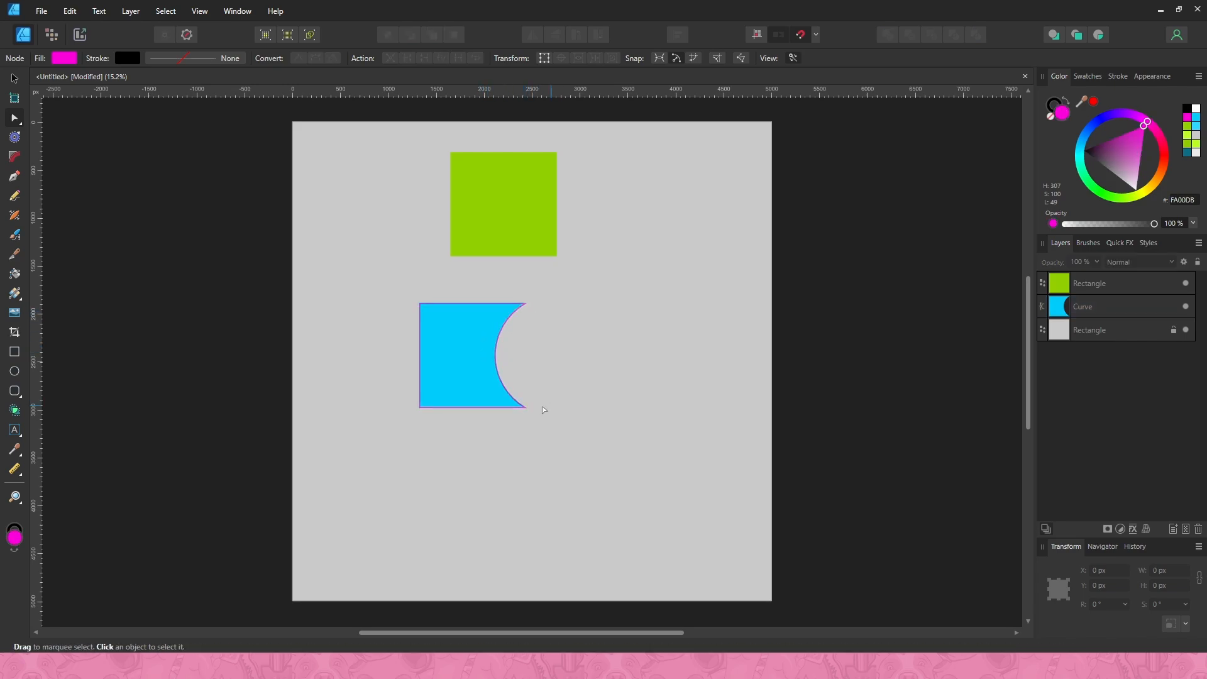
pyautogui.press('v')
pyautogui.click(460, 331)
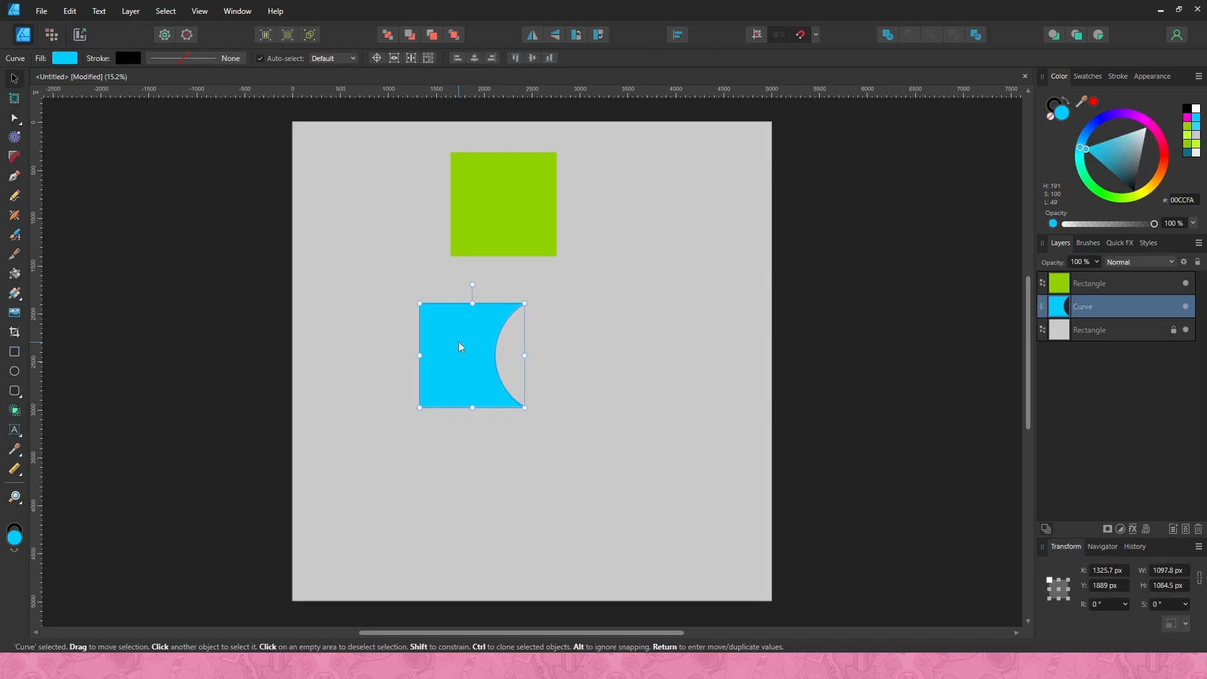
pyautogui.press('Escape')
pyautogui.click(458, 339)
pyautogui.hotkey('ctrl', 'z')
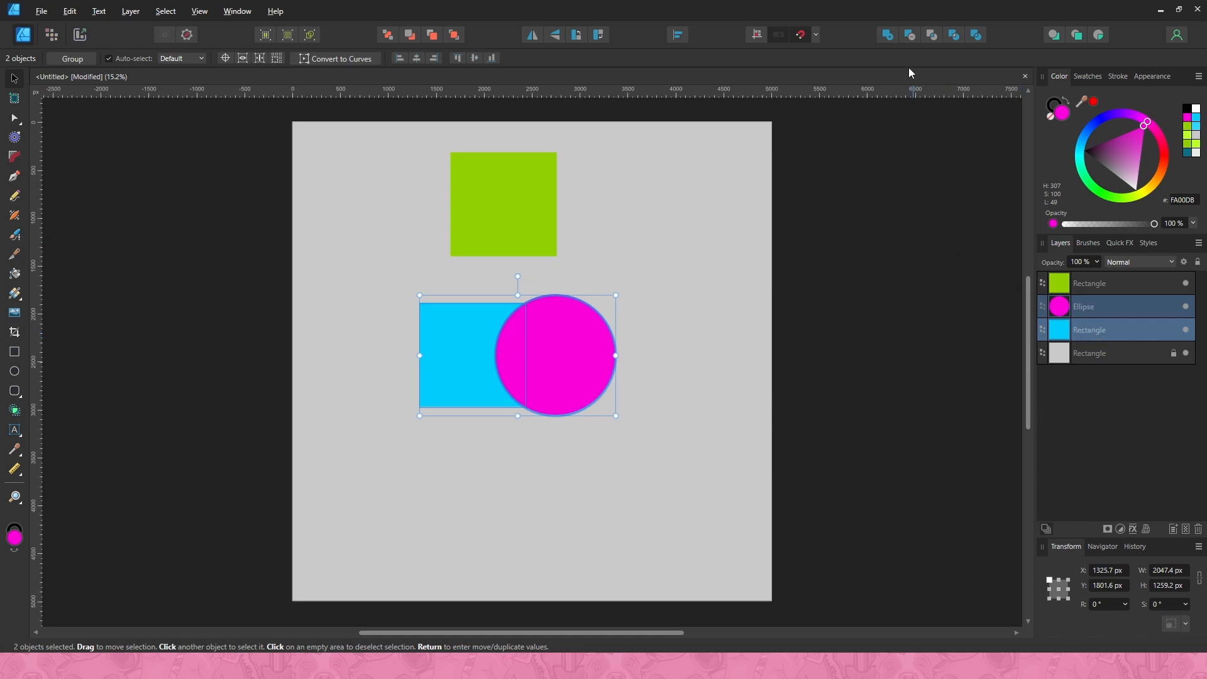
# Subtract the blue rectangle from the pink circle, deselect the cut shape to view it, and undo the subtraction.
pyautogui.click(909, 34)
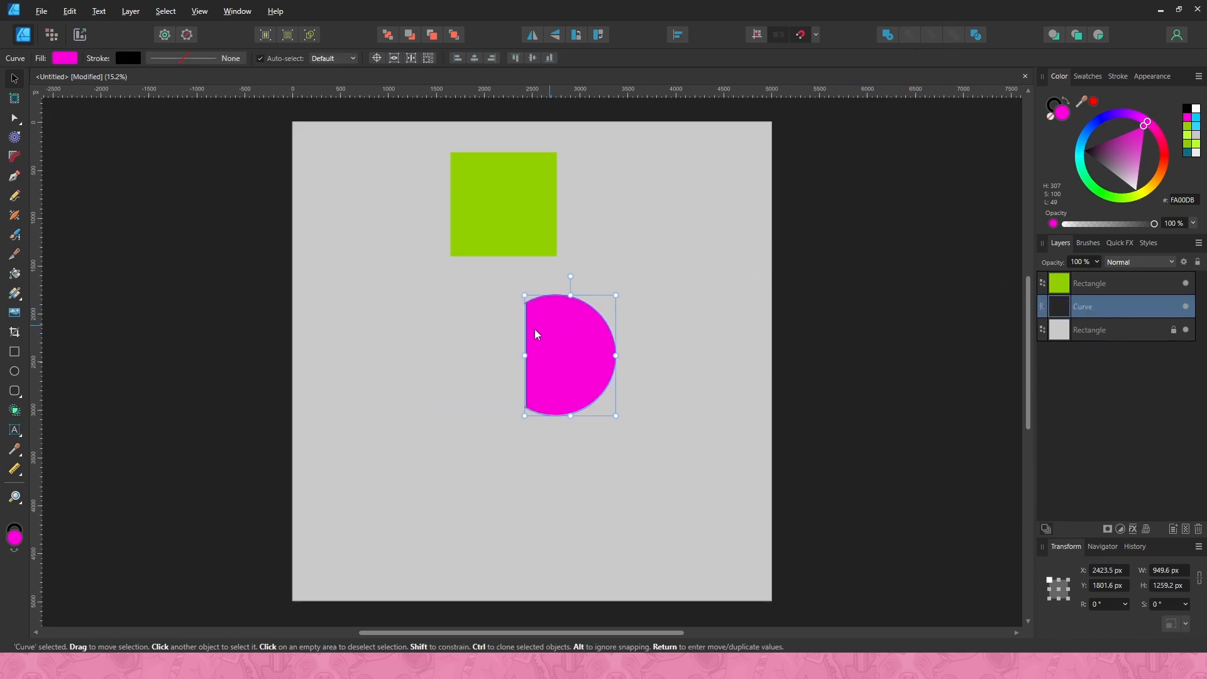
pyautogui.click(495, 341)
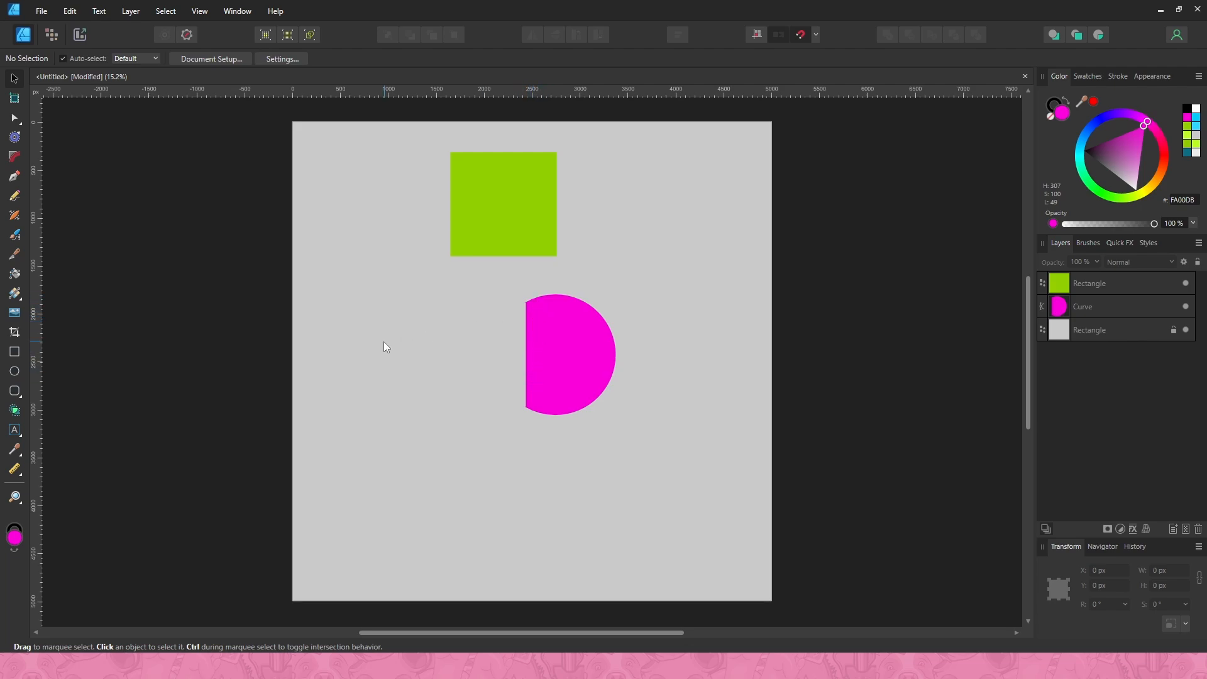
pyautogui.hotkey('ctrl', 'z')
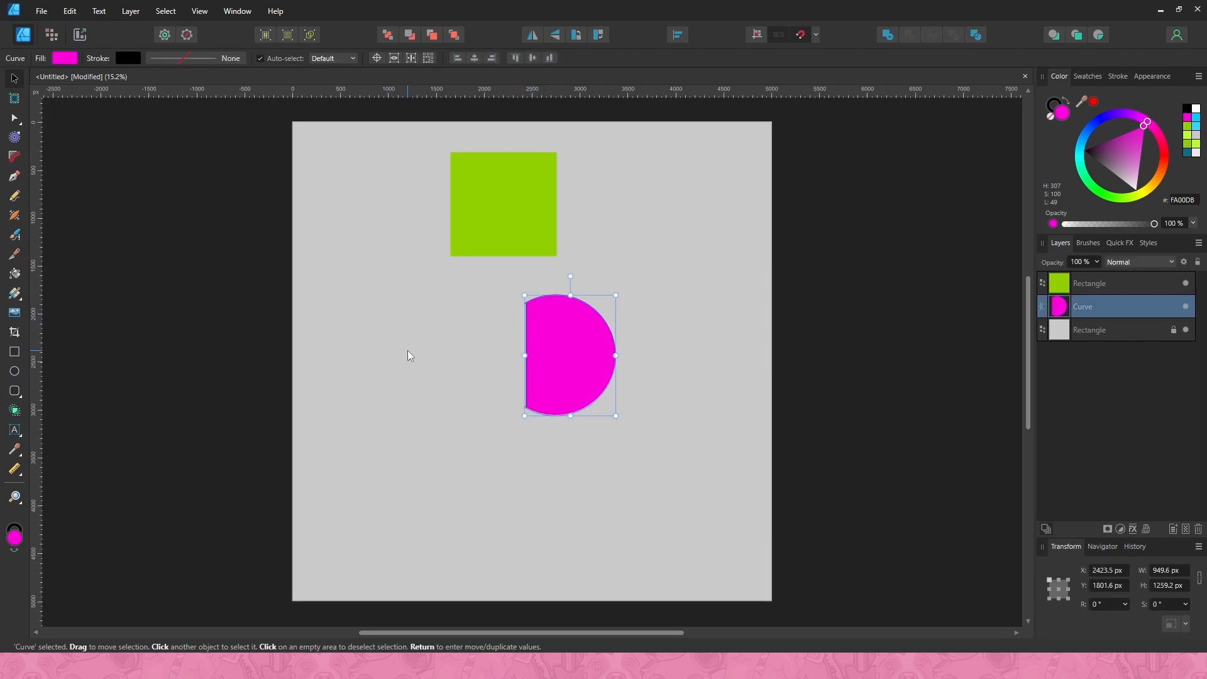
pyautogui.hotkey('ctrl', 'z')
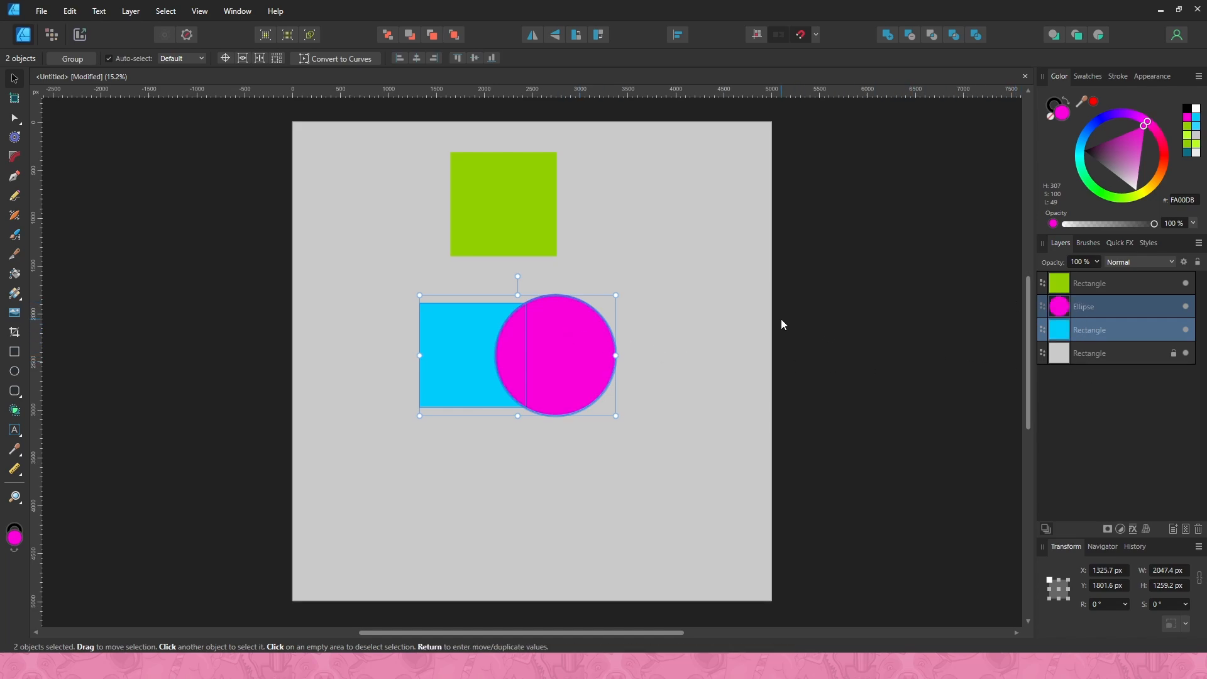
# Reselect the pink circle and blue rectangle, intersect them to keep only their overlap, and undo the intersection.
pyautogui.click(680, 266)
pyautogui.click(562, 341)
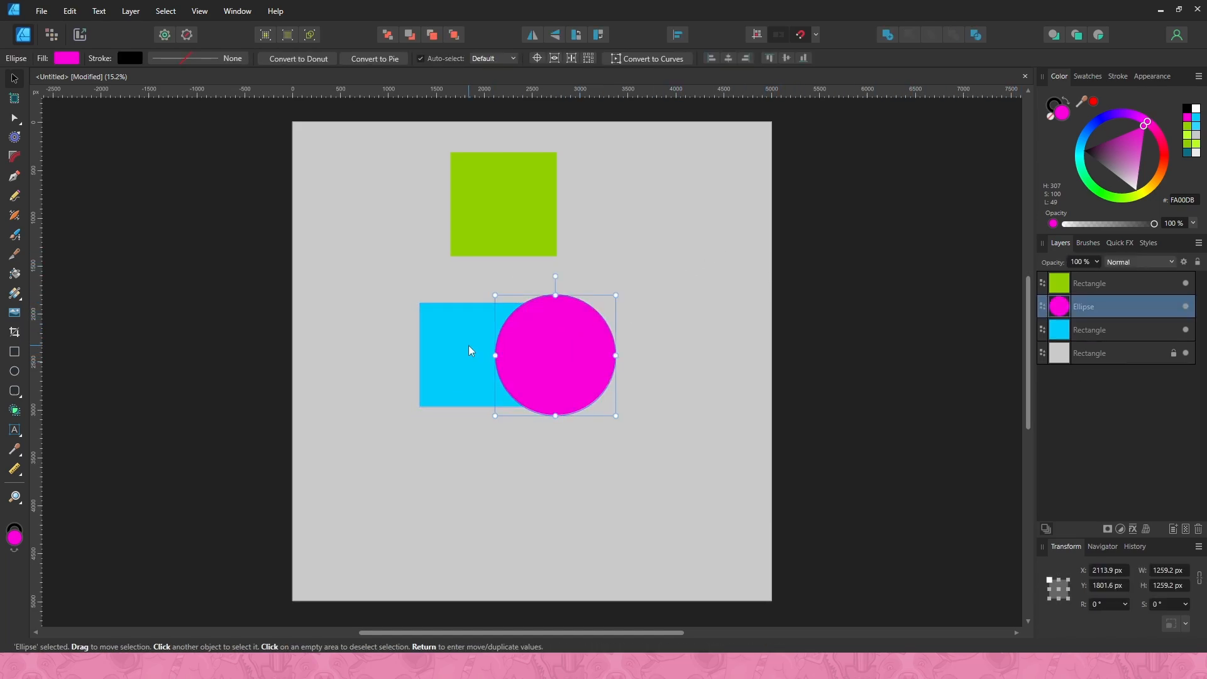
pyautogui.keyDown('shift'); pyautogui.click(469, 346); pyautogui.keyUp('shift')
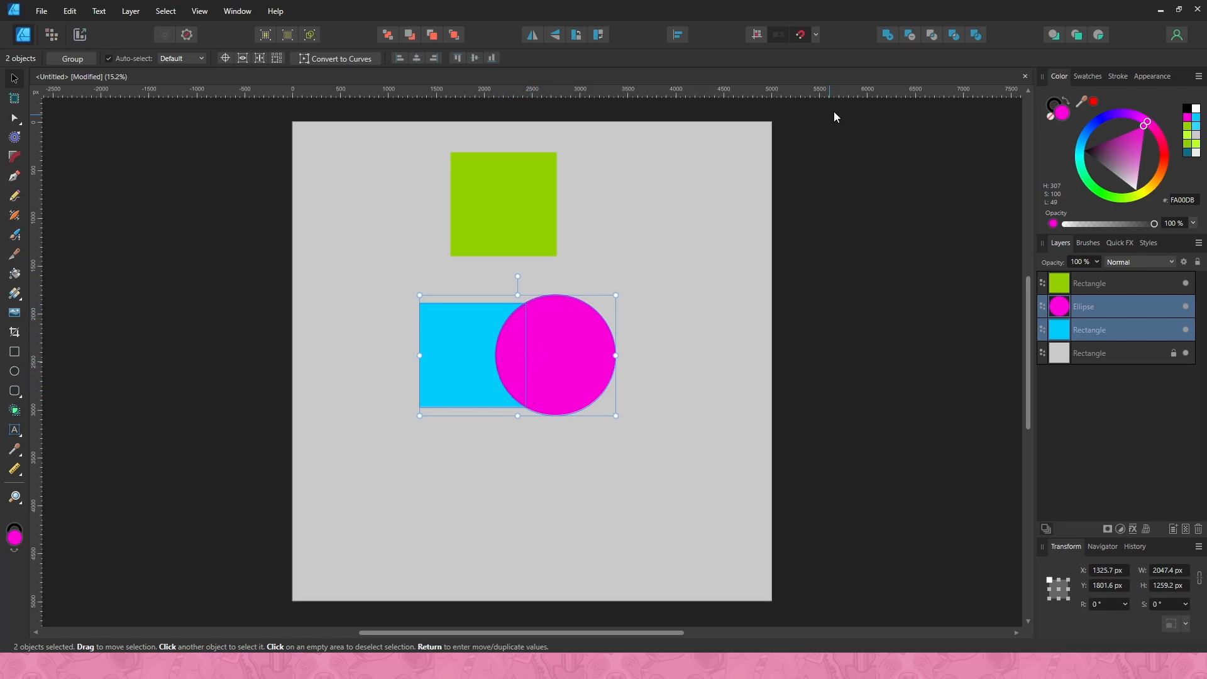
pyautogui.click(933, 35)
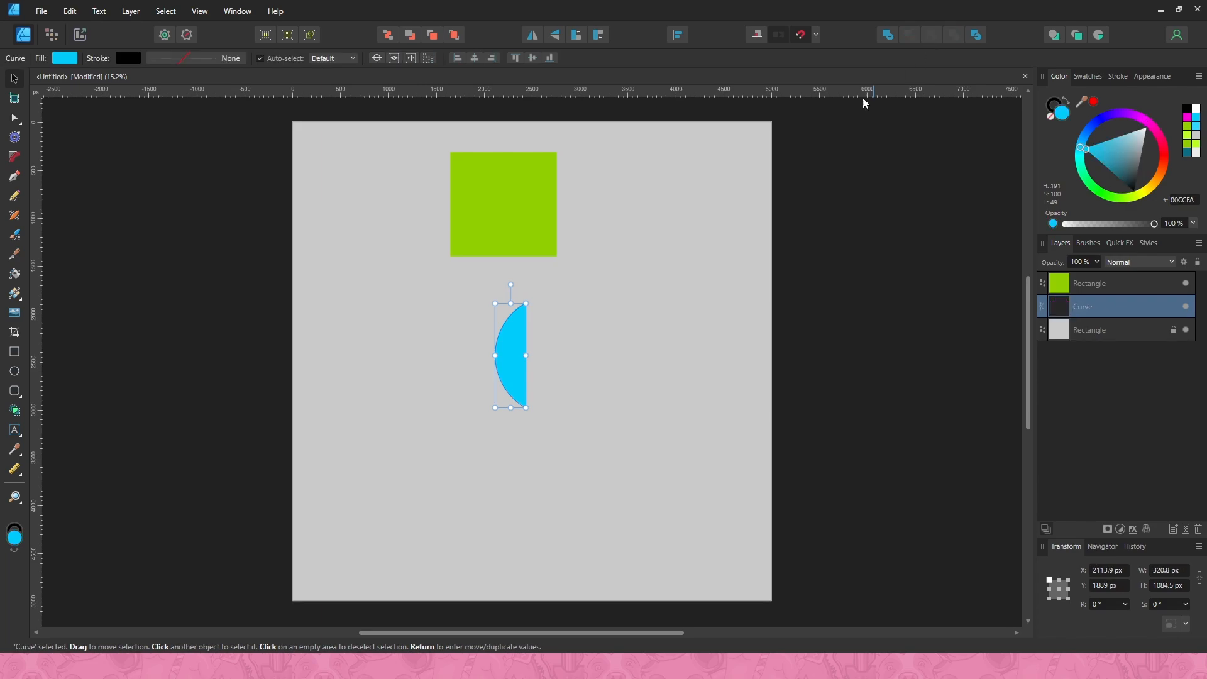
pyautogui.click(485, 423)
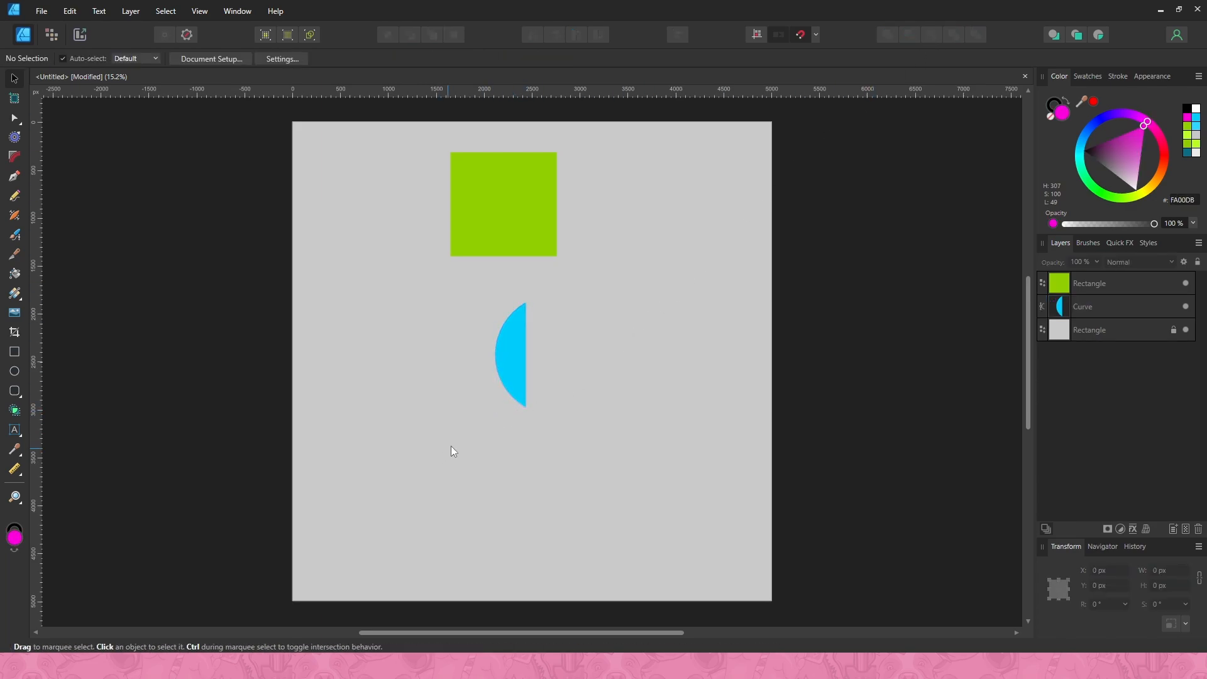
pyautogui.click(503, 375)
pyautogui.hotkey('ctrl', 'z')
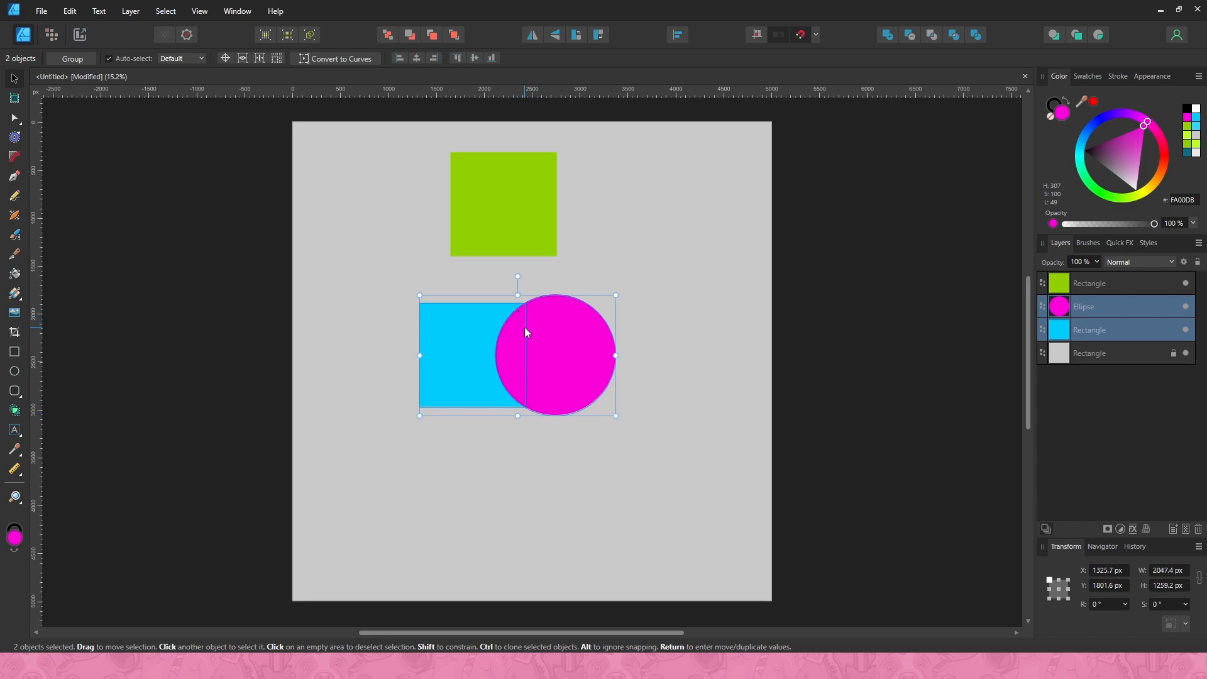
# Apply the Xor operation to the blue rectangle and pink circle to cut out their overlap, and undo it.
pyautogui.click(950, 30)
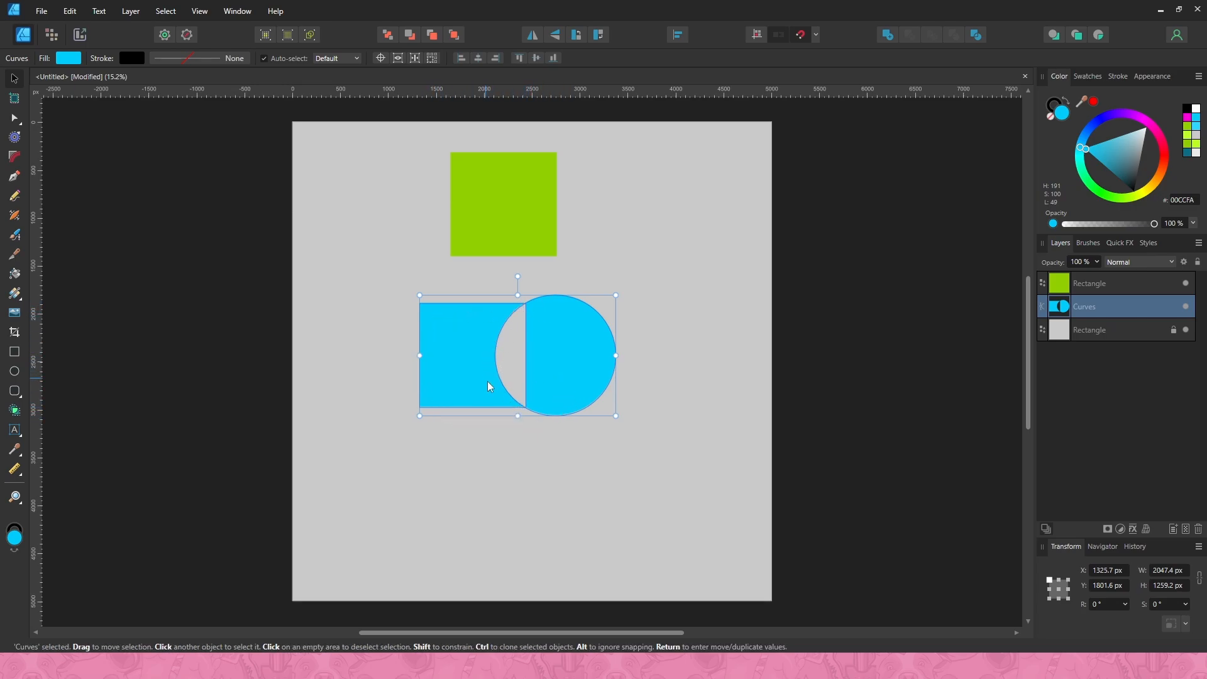
pyautogui.hotkey('ctrl', 'z')
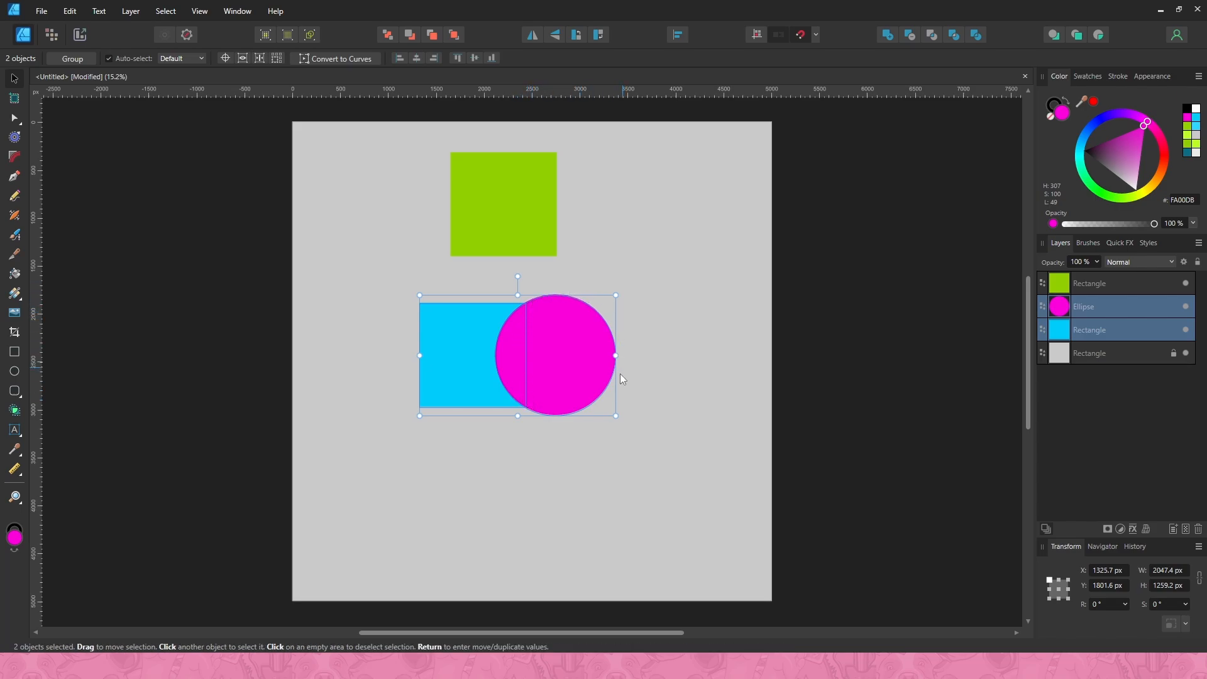
# Divide the overlapping blue rectangle and pink circle into separate pieces and move the pieces horizontally apart.
pyautogui.click(981, 33)
pyautogui.click(577, 354)
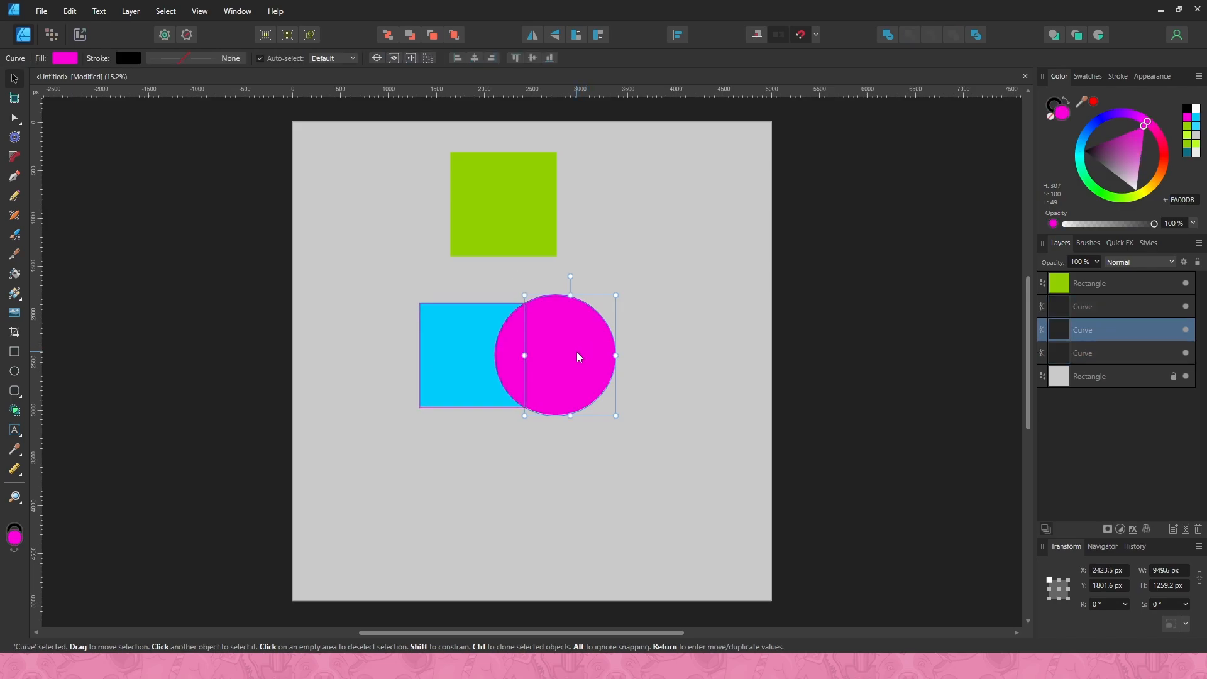
pyautogui.moveTo(578, 356); pyautogui.dragTo(618, 357)
pyautogui.click(506, 358)
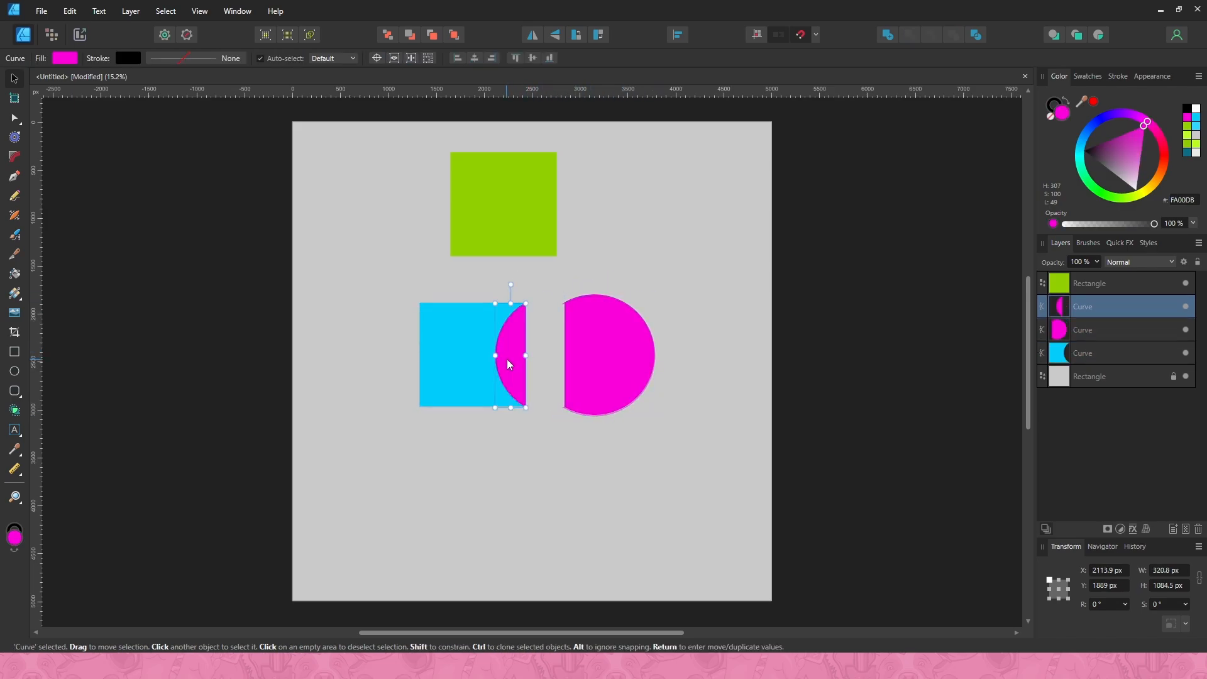
pyautogui.moveTo(506, 359); pyautogui.dragTo(522, 355)
pyautogui.click(457, 380)
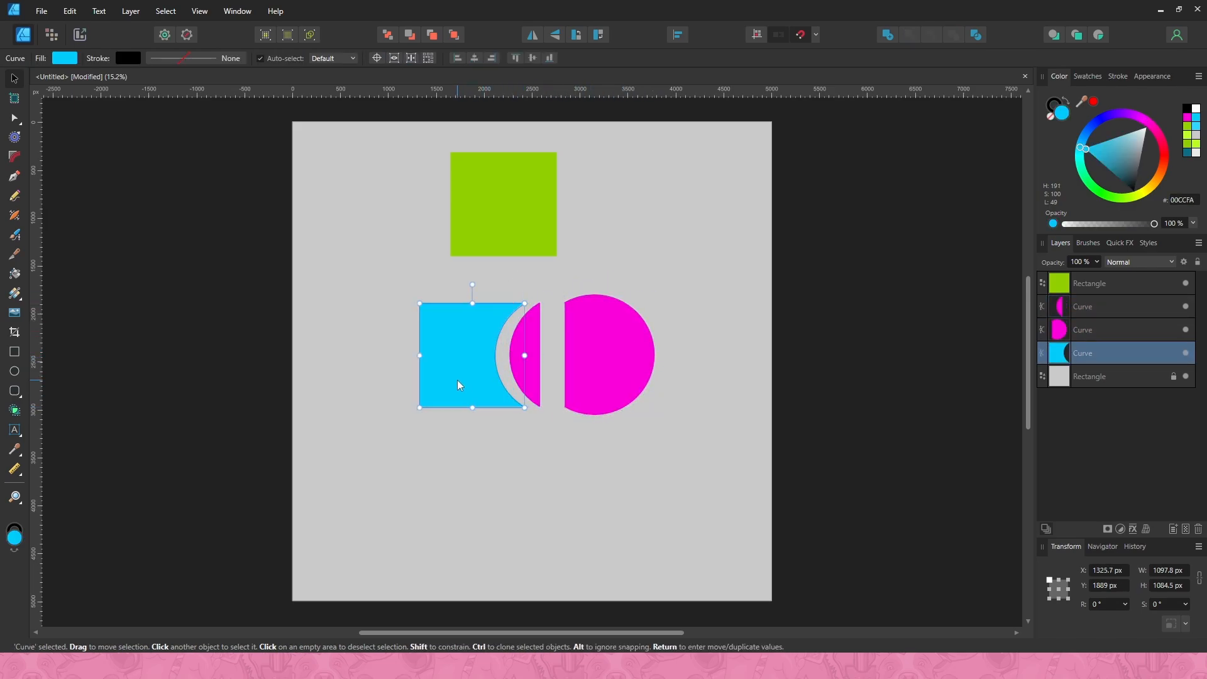
pyautogui.moveTo(457, 378); pyautogui.dragTo(438, 378)
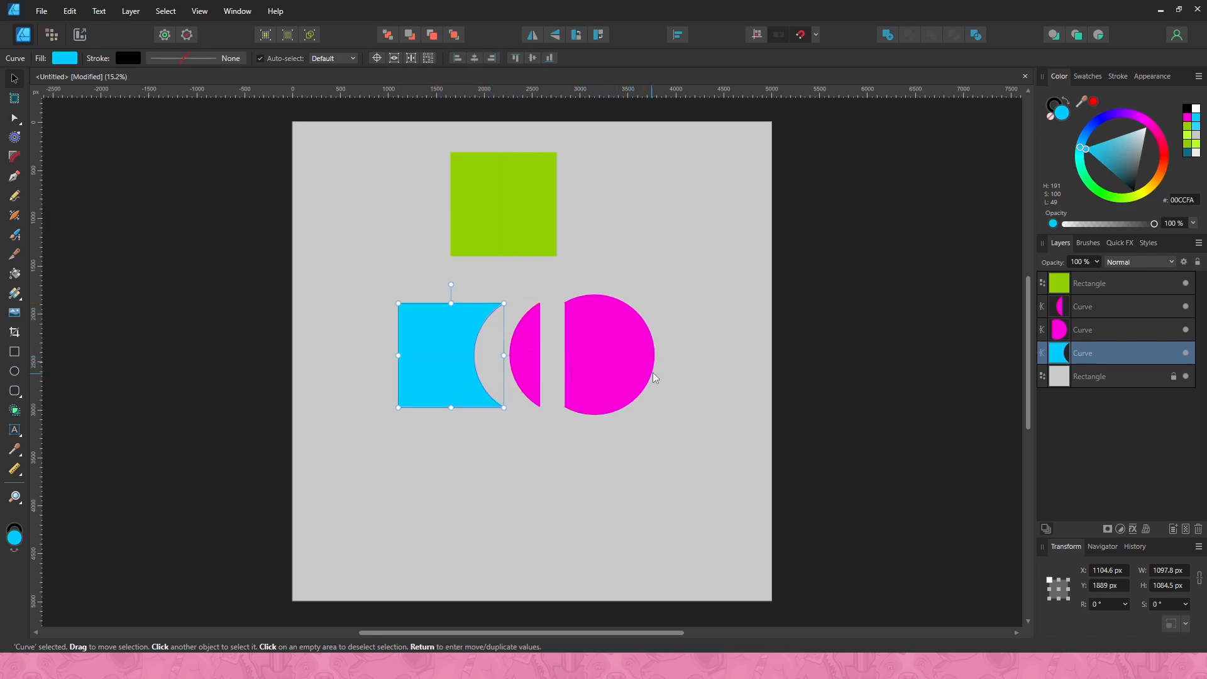
# Undo the piece movements and the division to restore the original blue rectangle and pink circle.
pyautogui.hotkey('ctrl', 'z')
pyautogui.hotkey('ctrl', 'z')
pyautogui.hotkey('ctrl', 'z')
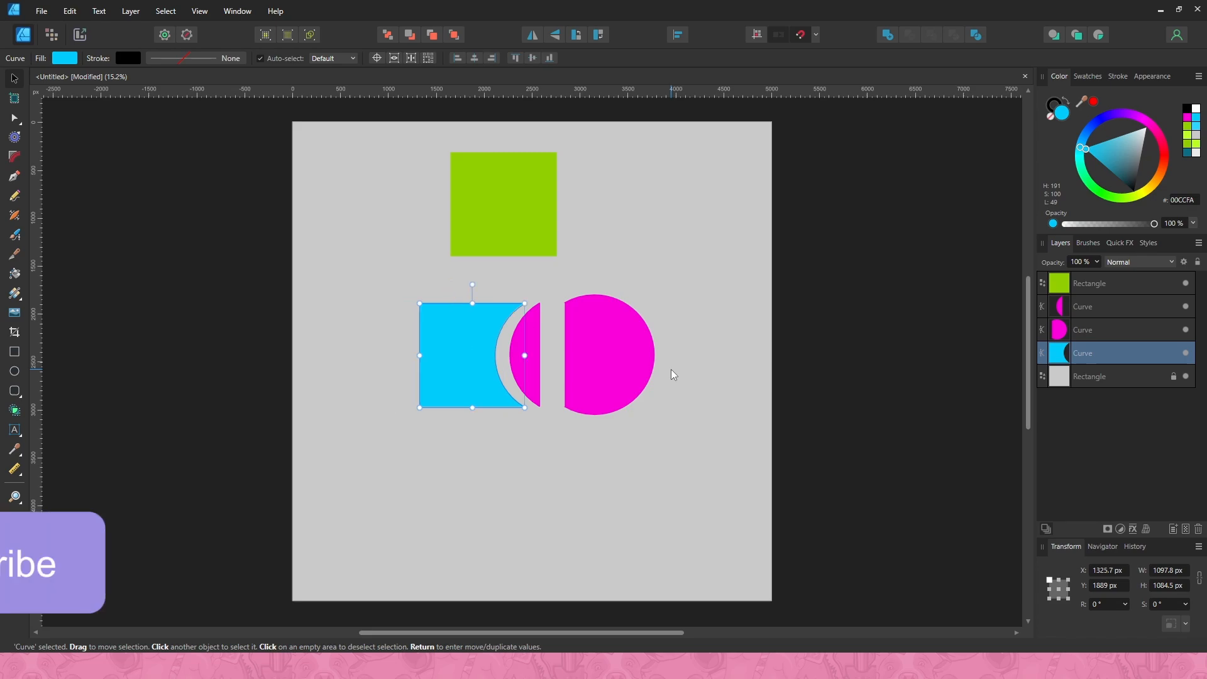
pyautogui.hotkey('ctrl', 'z')
pyautogui.hotkey('ctrl', 'z')
pyautogui.hotkey('ctrl', 'z')
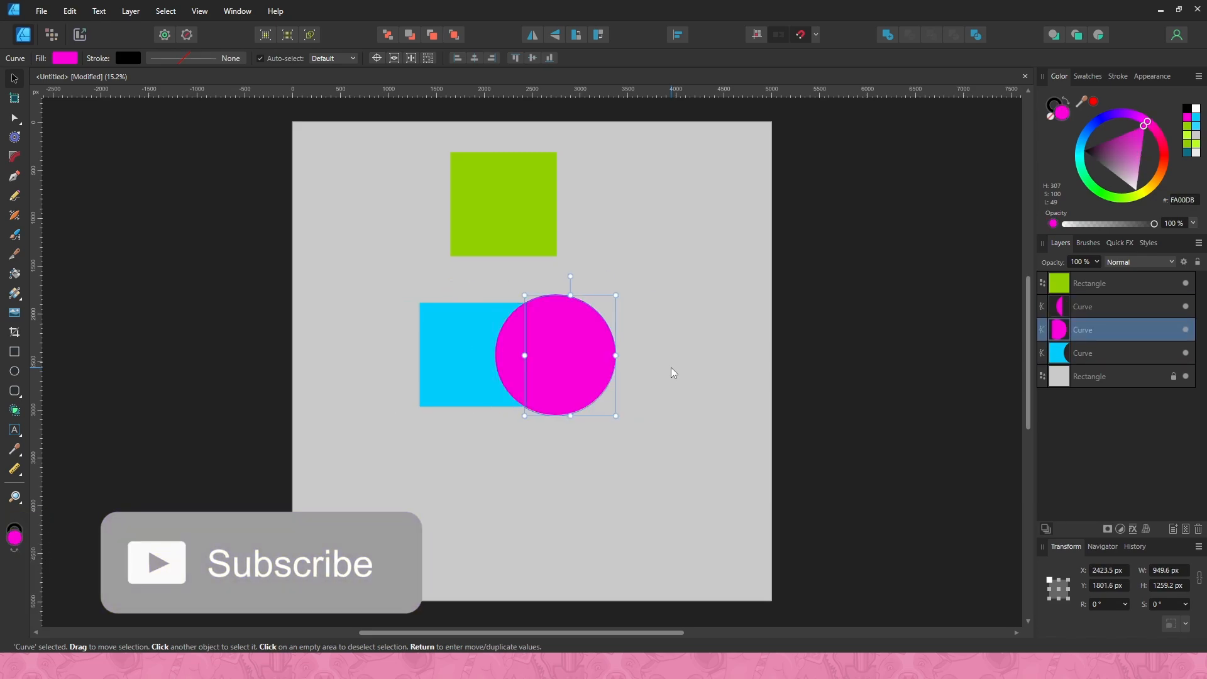
pyautogui.hotkey('ctrl', 'z')
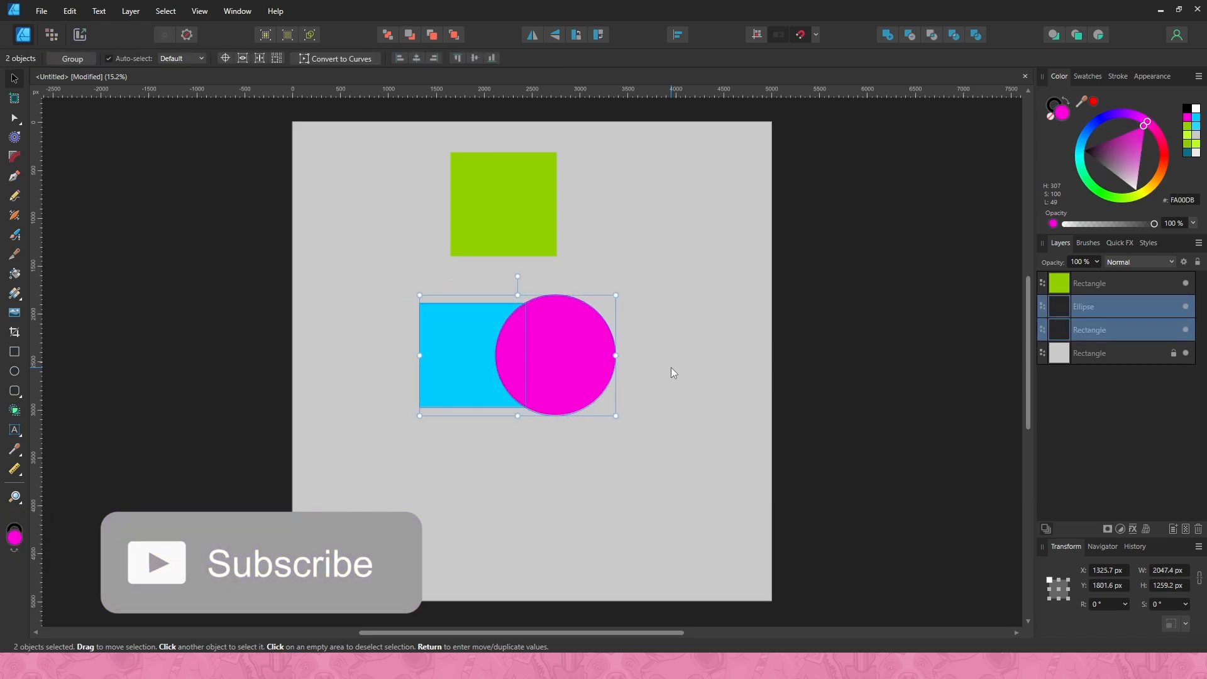
# Select the pink circle and blue rectangle and combine them into a non-destructive compound shape using Add.
pyautogui.click(646, 331)
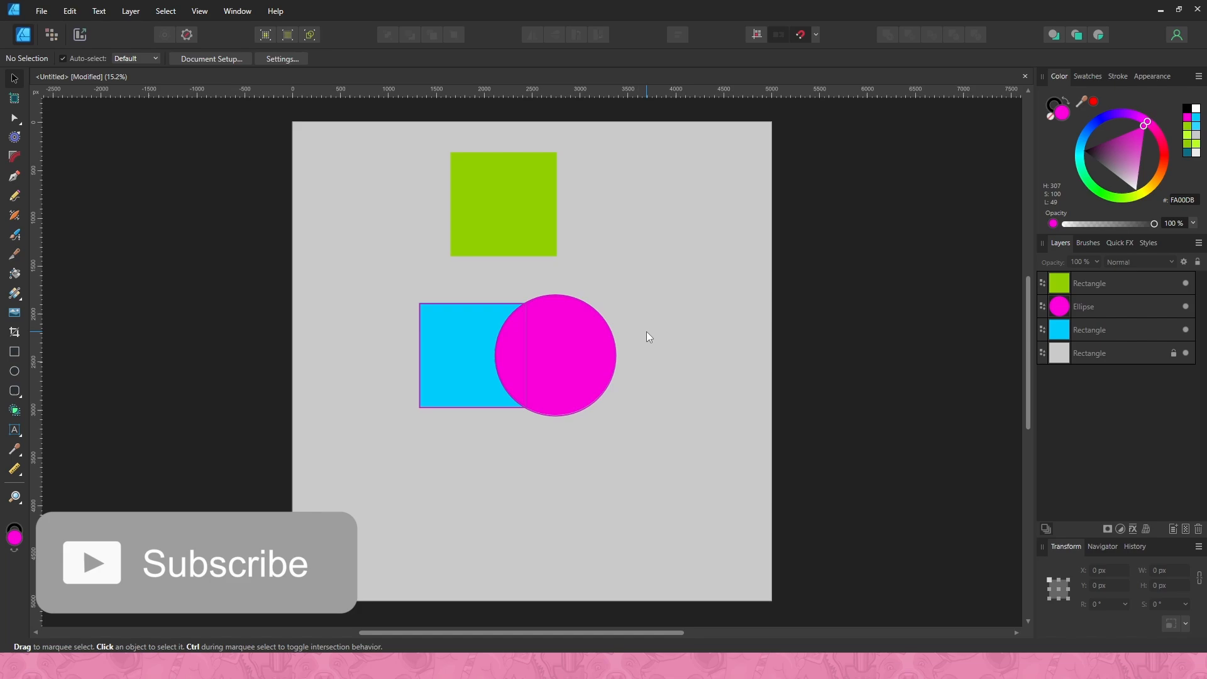
pyautogui.click(575, 343)
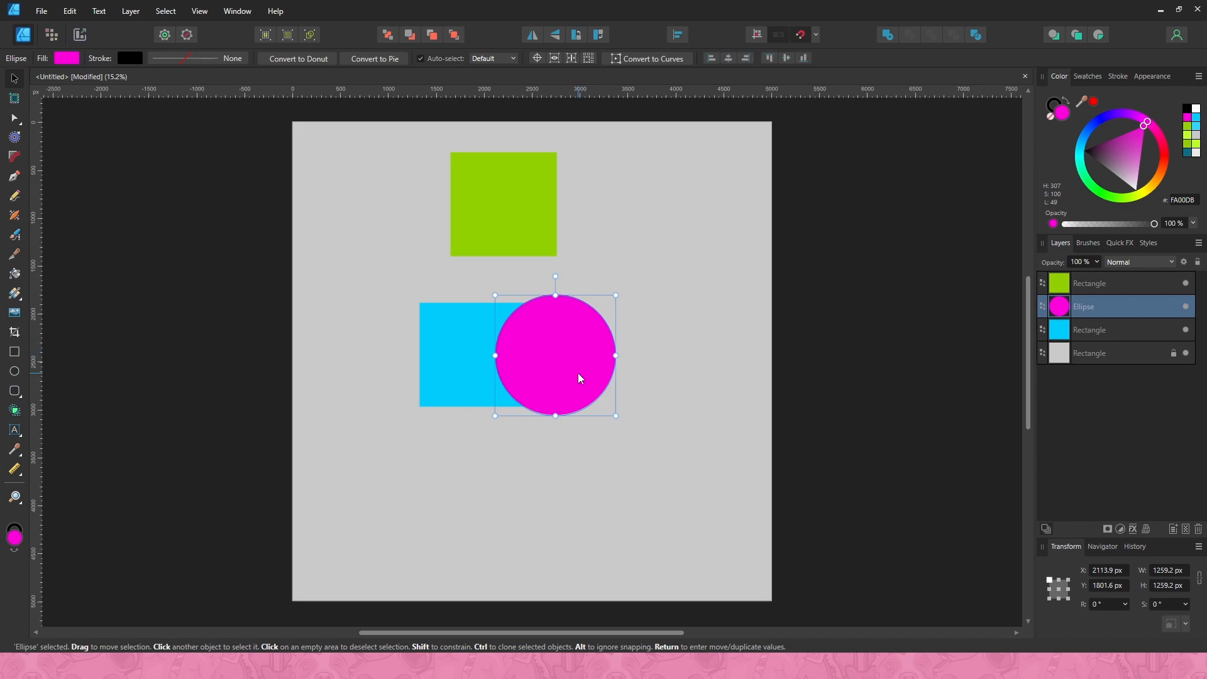
pyautogui.keyDown('shift'); pyautogui.click(457, 350); pyautogui.keyUp('shift')
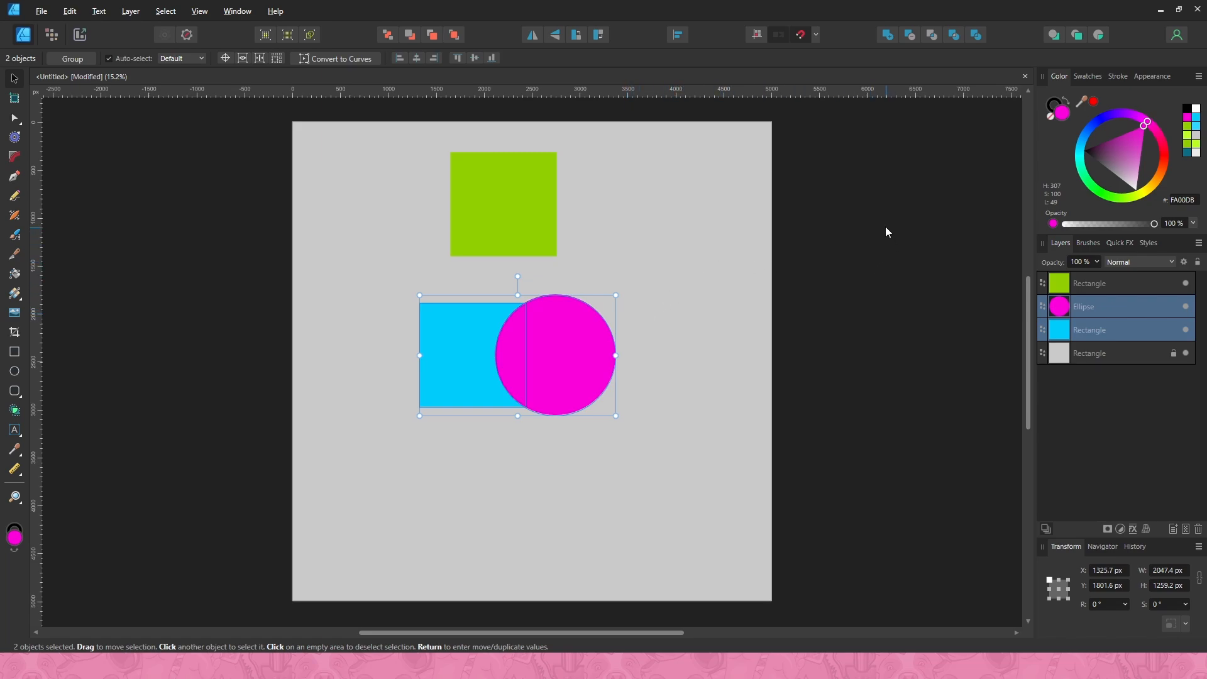
pyautogui.click(887, 35)
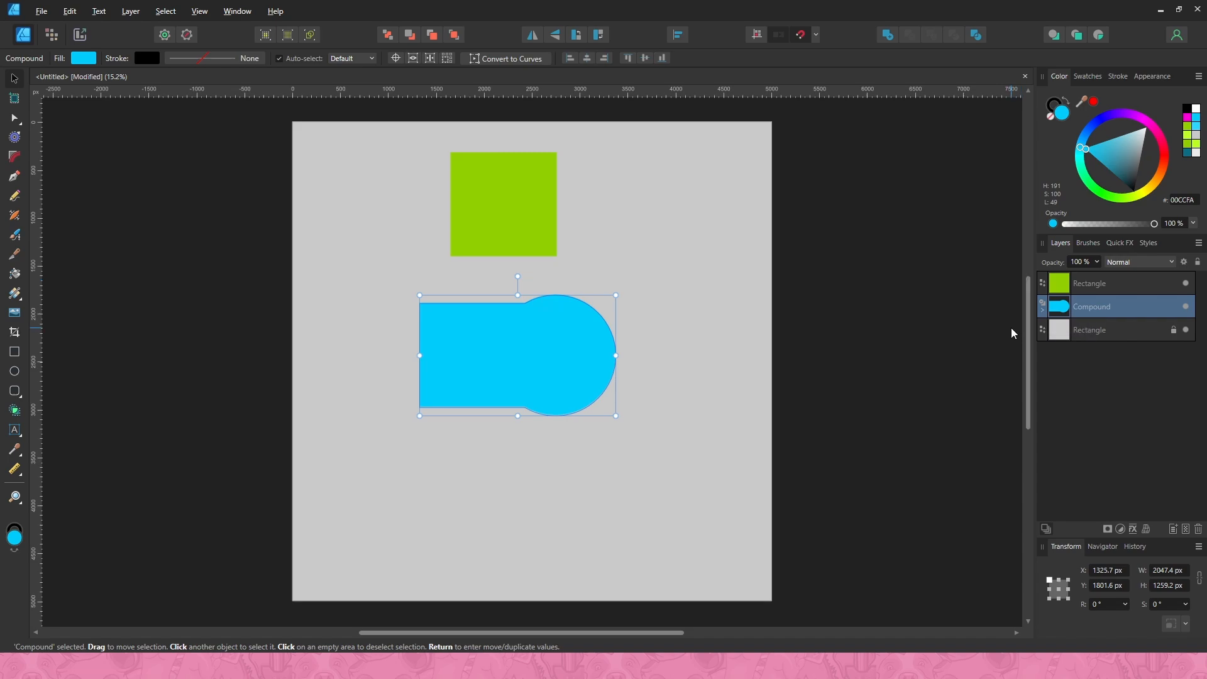
# Within the compound shape, move the child rectangle clear of the circle and back over it until their left edges align.
pyautogui.click(1042, 311)
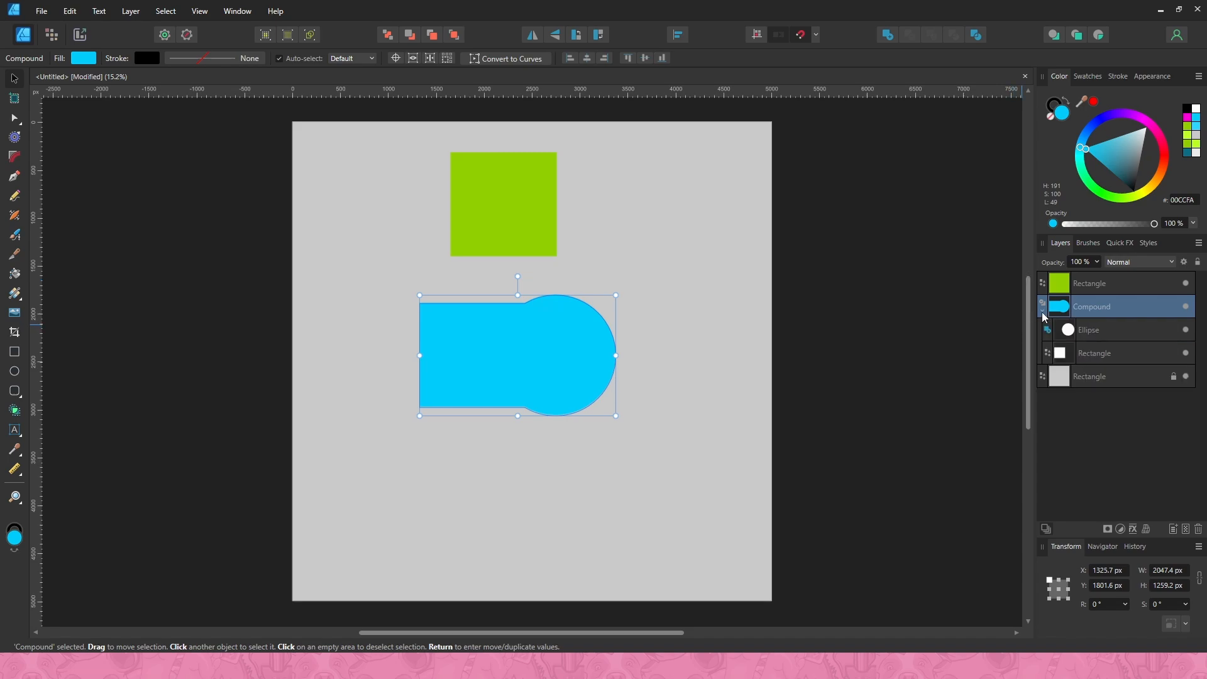
pyautogui.click(1080, 333)
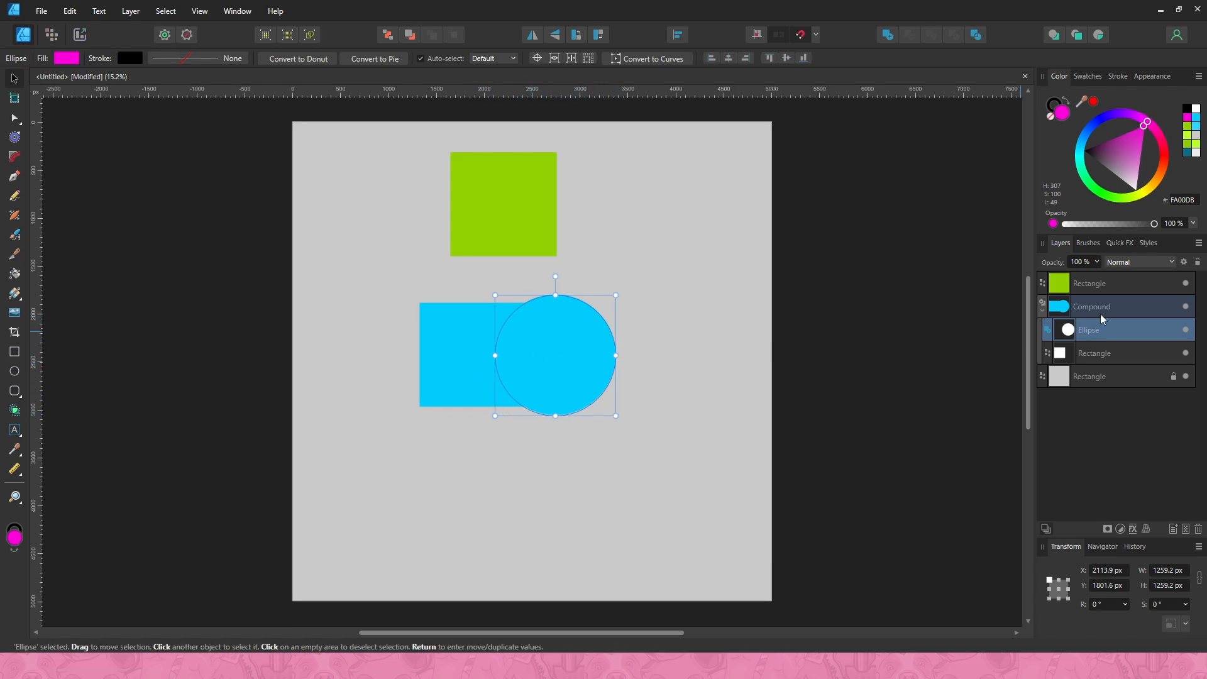
pyautogui.click(1107, 354)
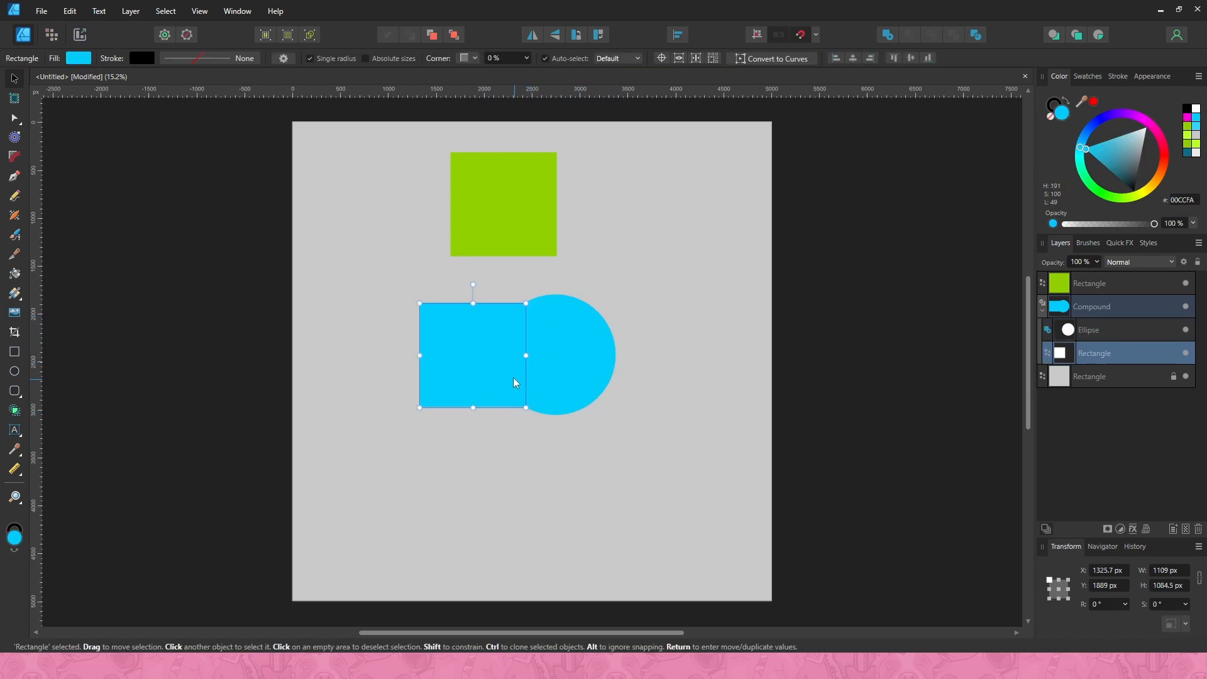
pyautogui.moveTo(503, 368); pyautogui.dragTo(429, 363)
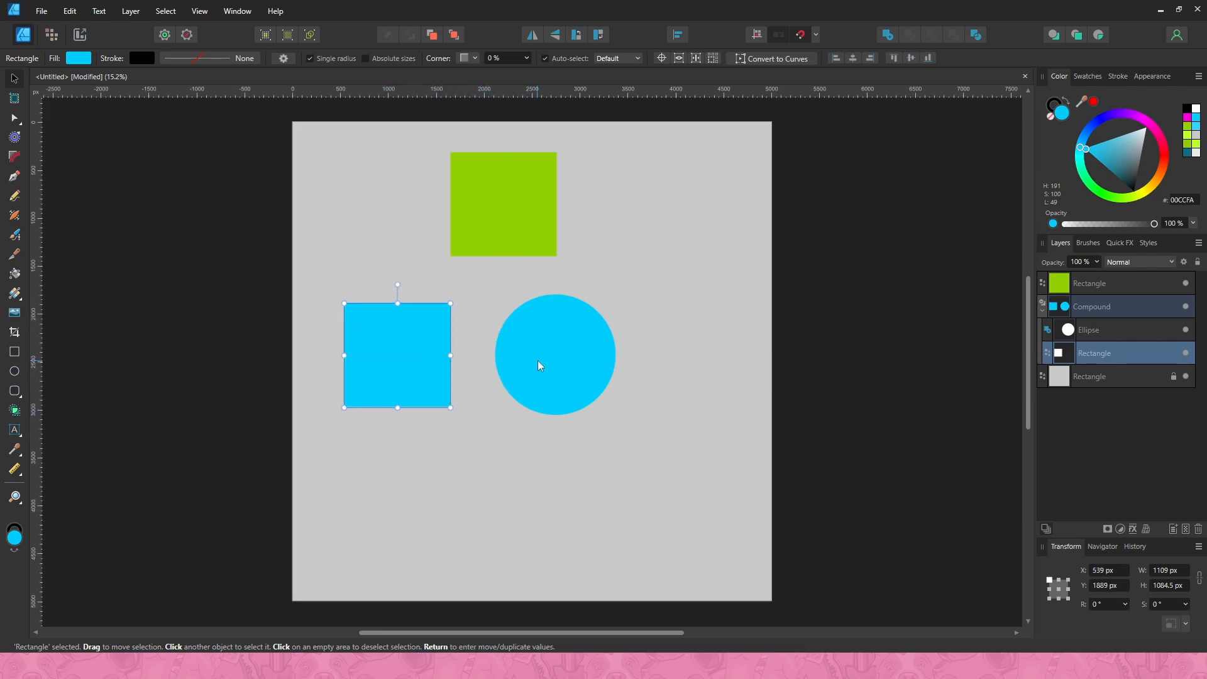
pyautogui.moveTo(399, 371); pyautogui.dragTo(546, 370)
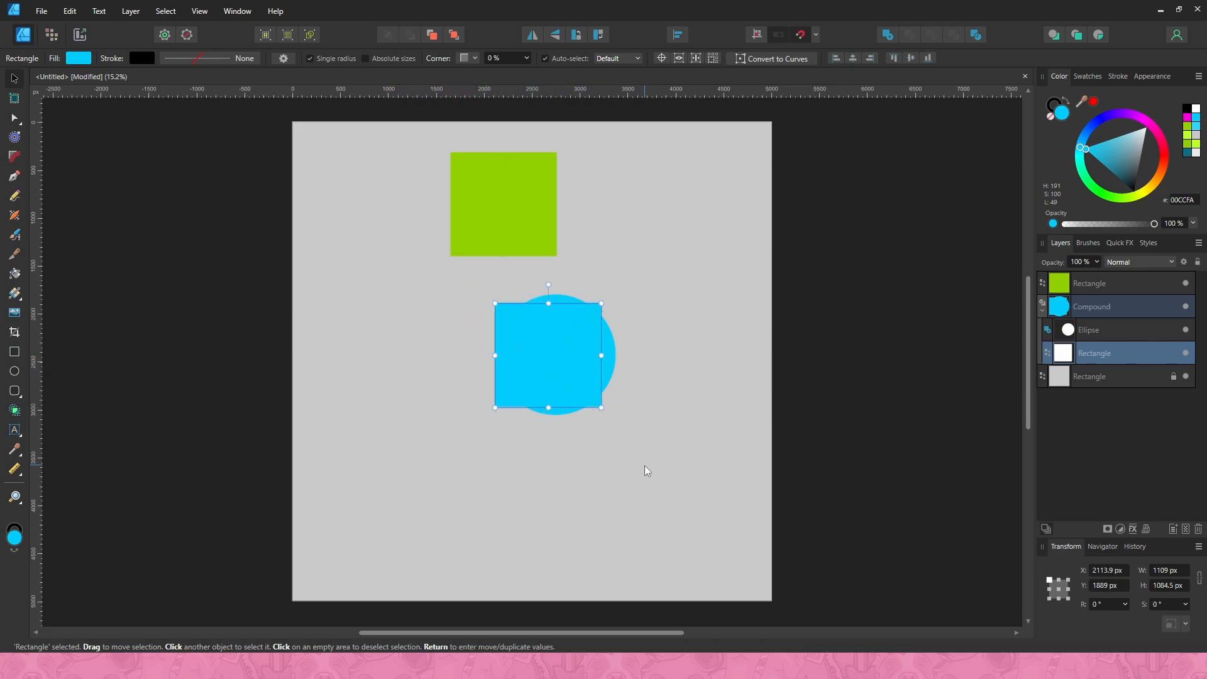
# Move the whole compound shape left until its left edge lines up with the green square above.
pyautogui.click(644, 466)
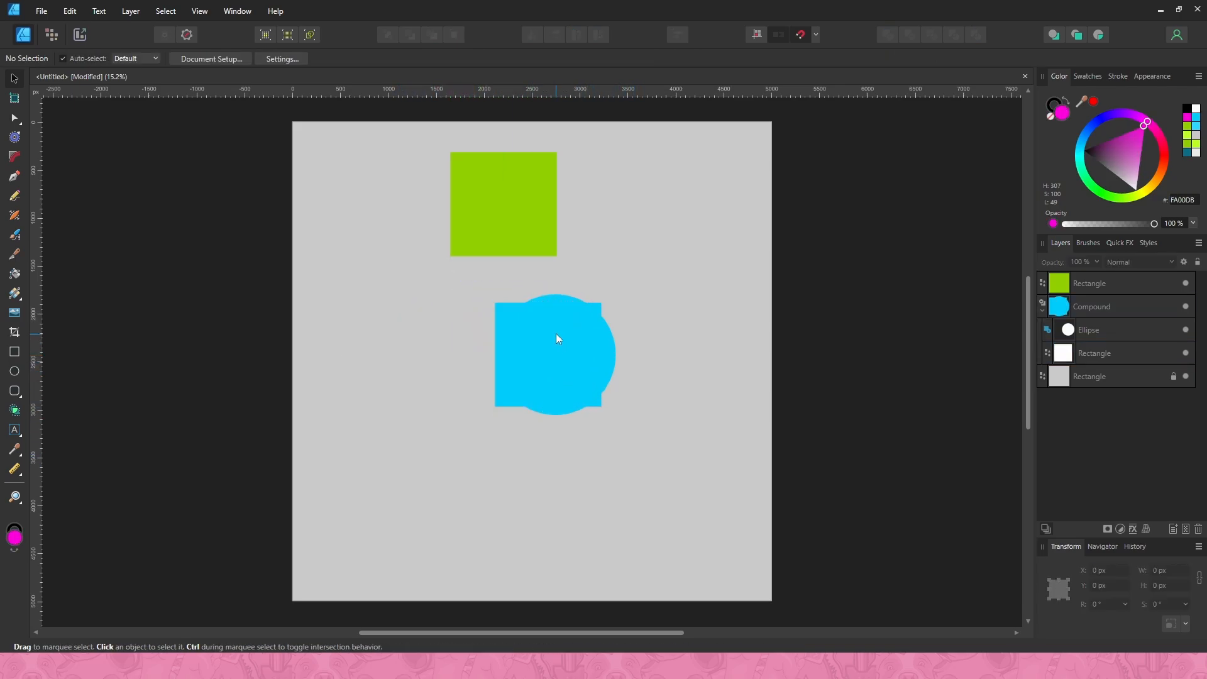
pyautogui.moveTo(579, 384); pyautogui.dragTo(534, 384)
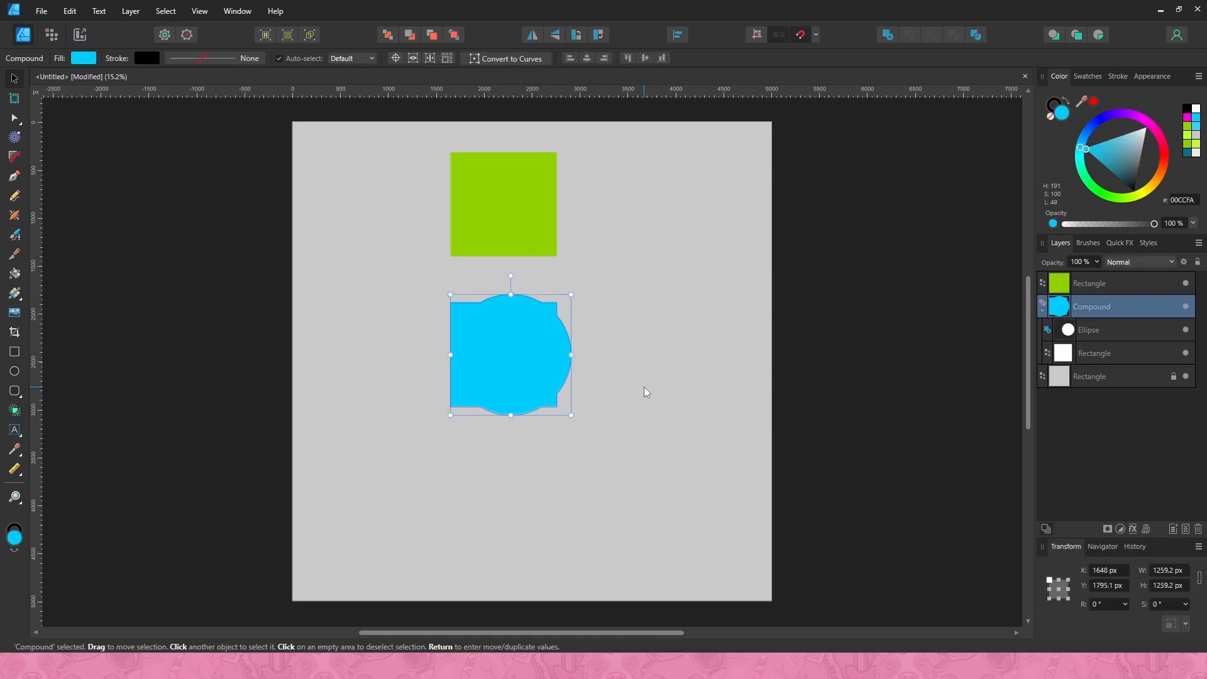